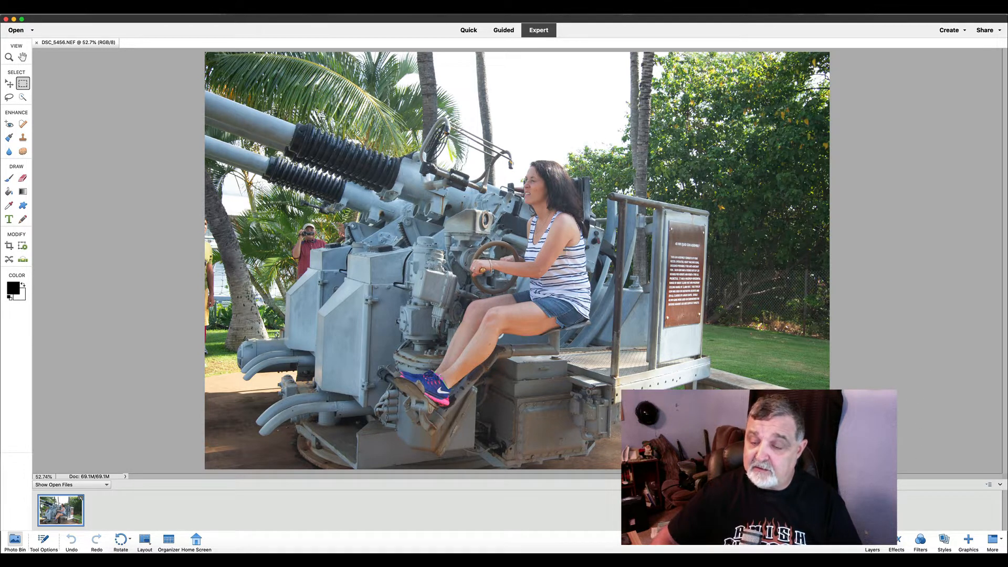
Show the layers, then open the Extend Background special edit in Guided mode.
click(872, 543)
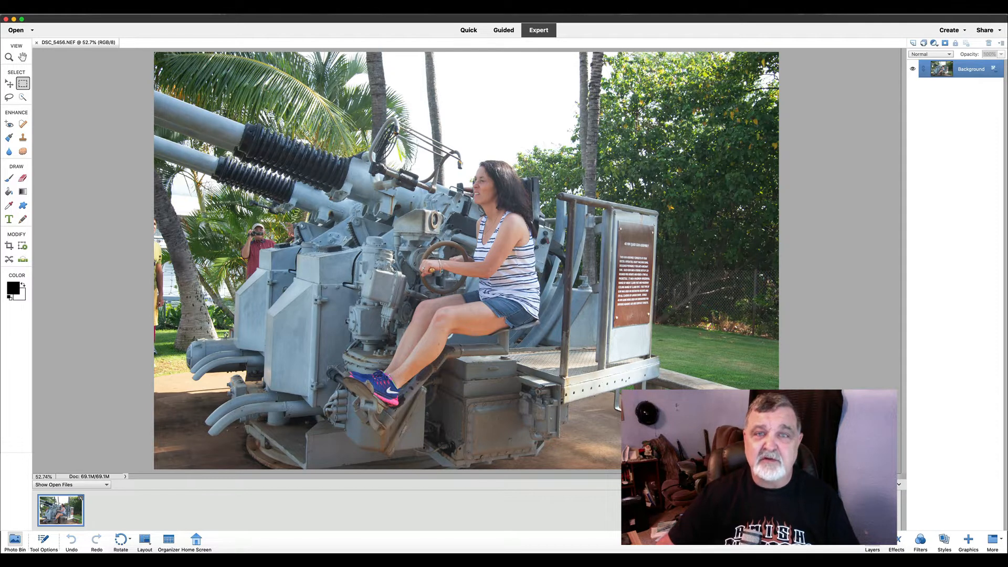
click(504, 30)
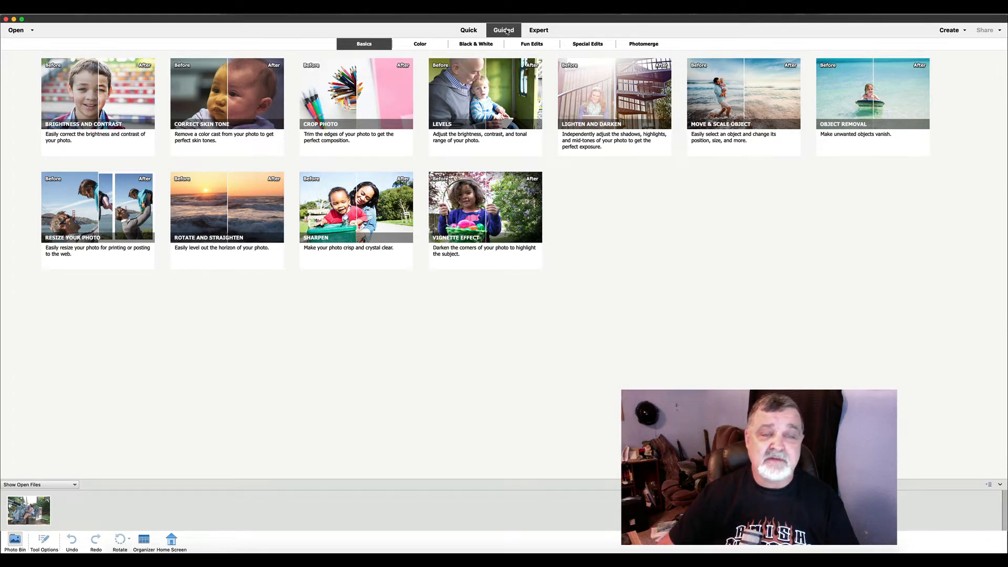
click(587, 43)
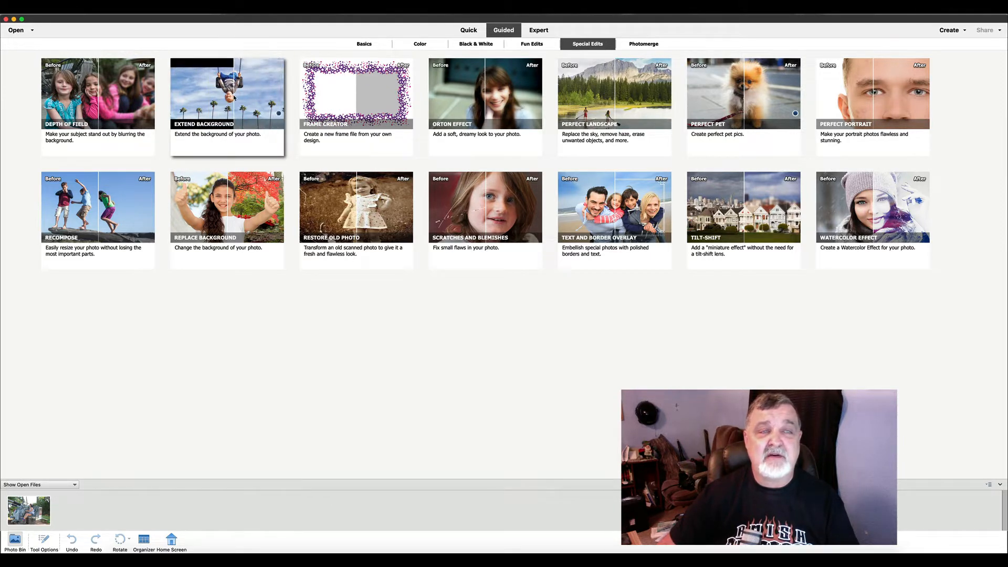
click(235, 97)
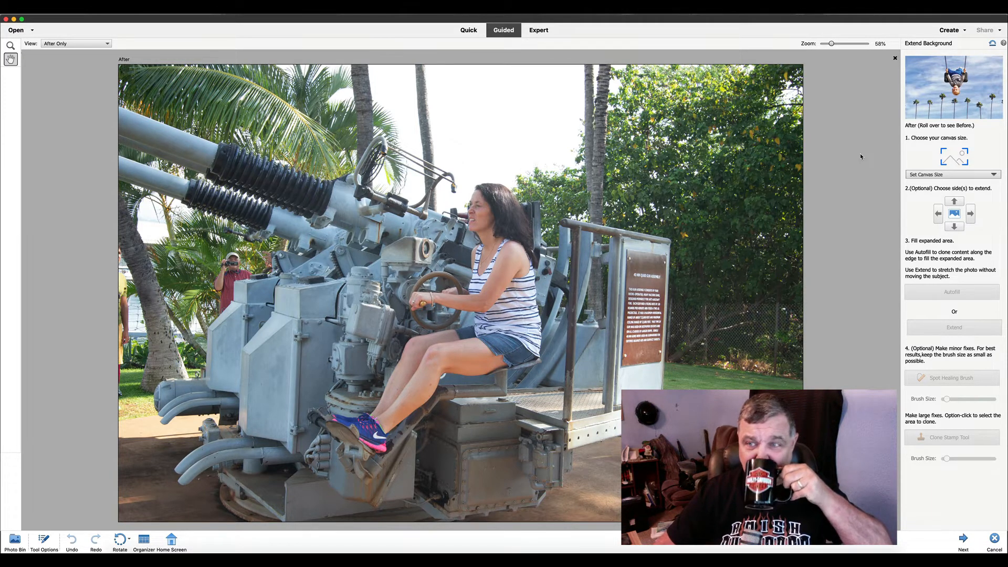
Choose a custom canvas size and widen the canvas to 7500 px.
click(947, 175)
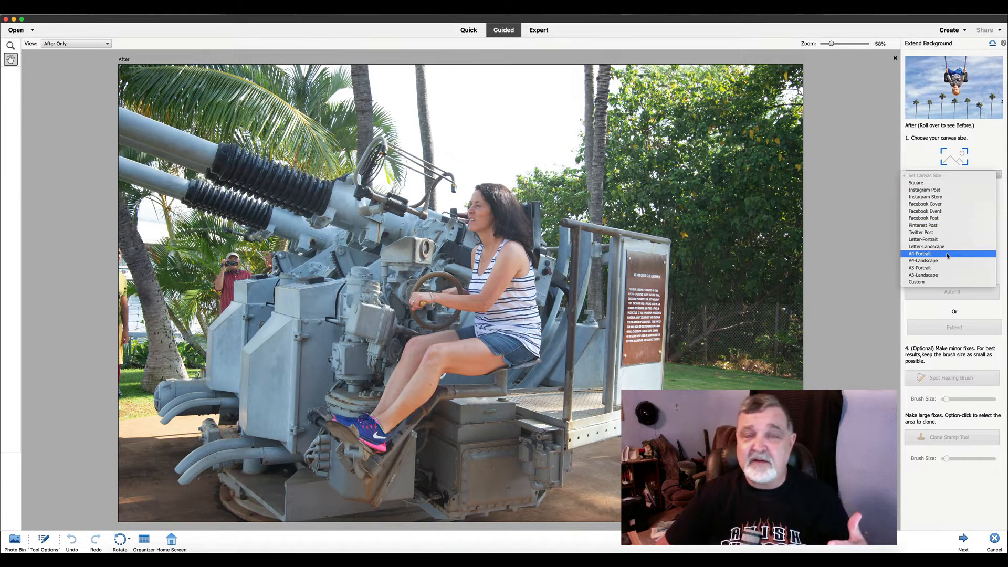
click(927, 282)
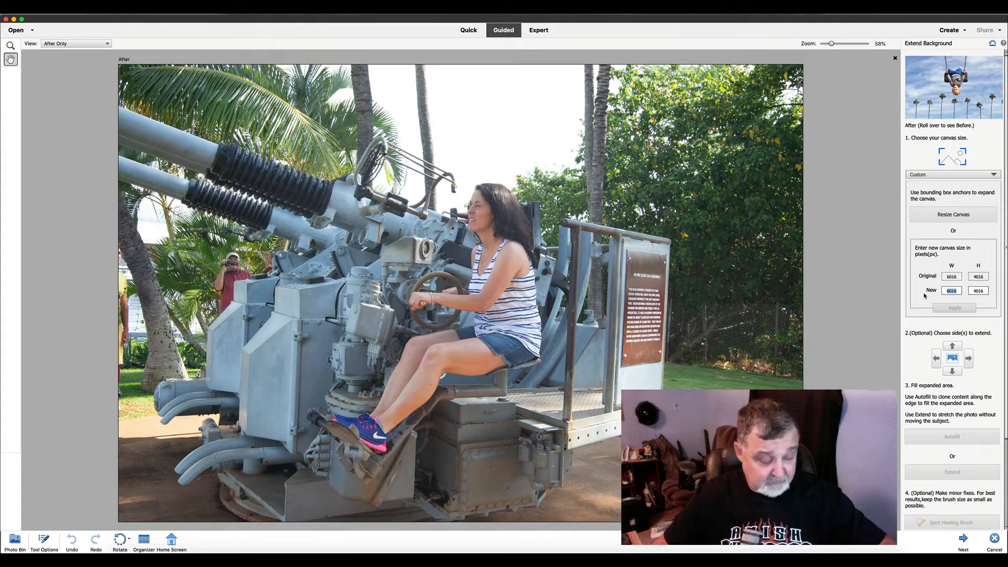
text(7500)
key(Return)
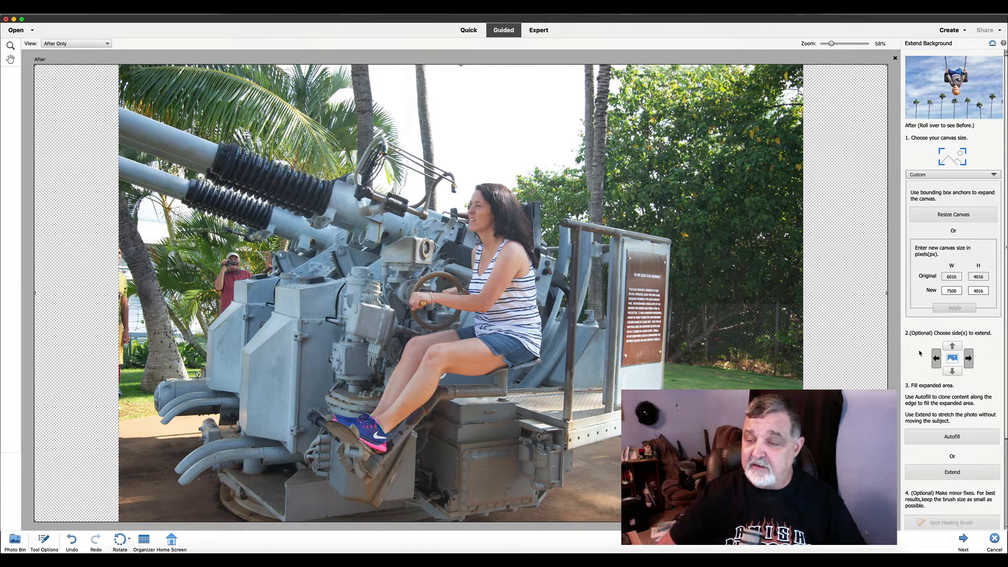
Fill the expanded canvas sides with Autofill, and undo the fill.
scroll(919, 353, down, 5)
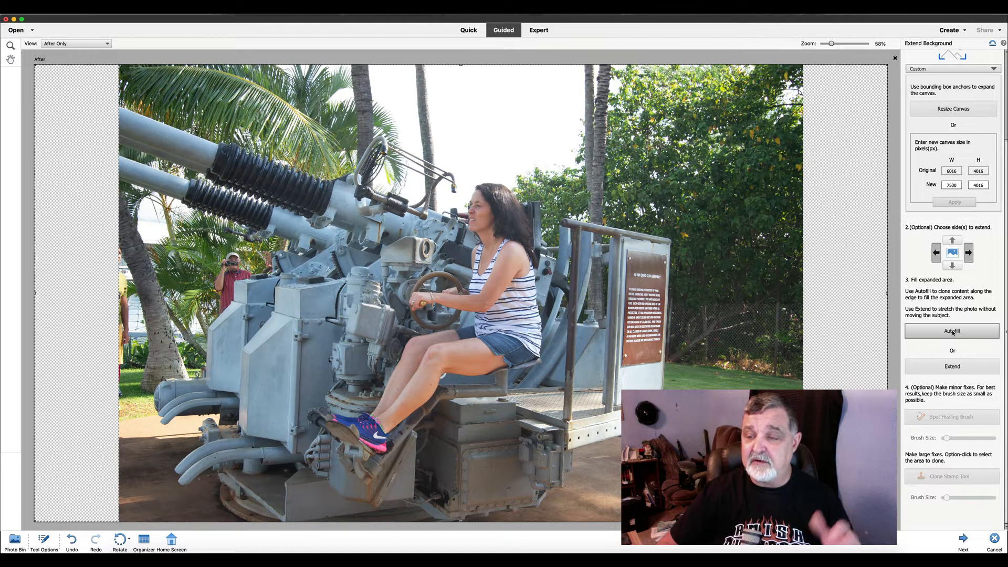
click(952, 332)
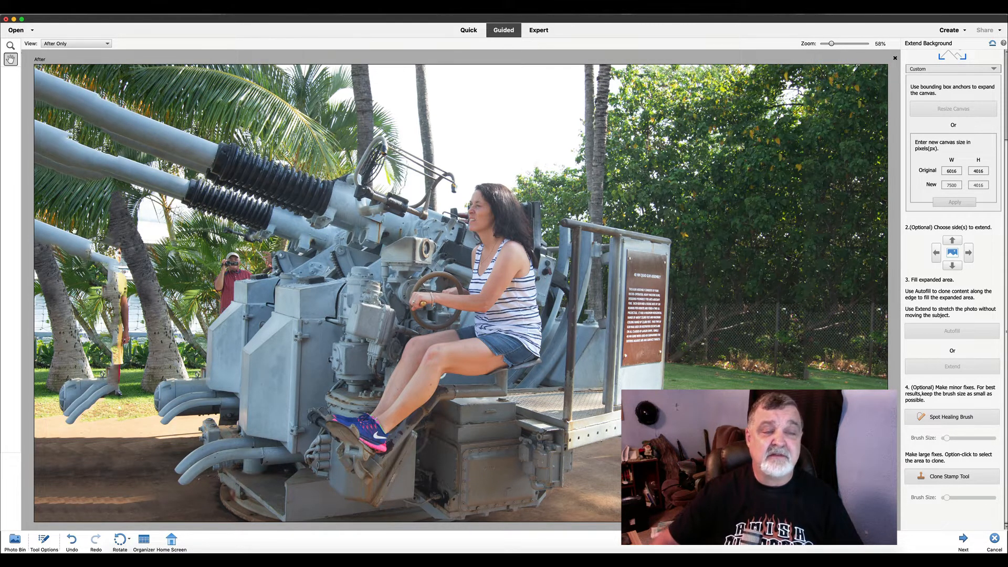
click(159, 12)
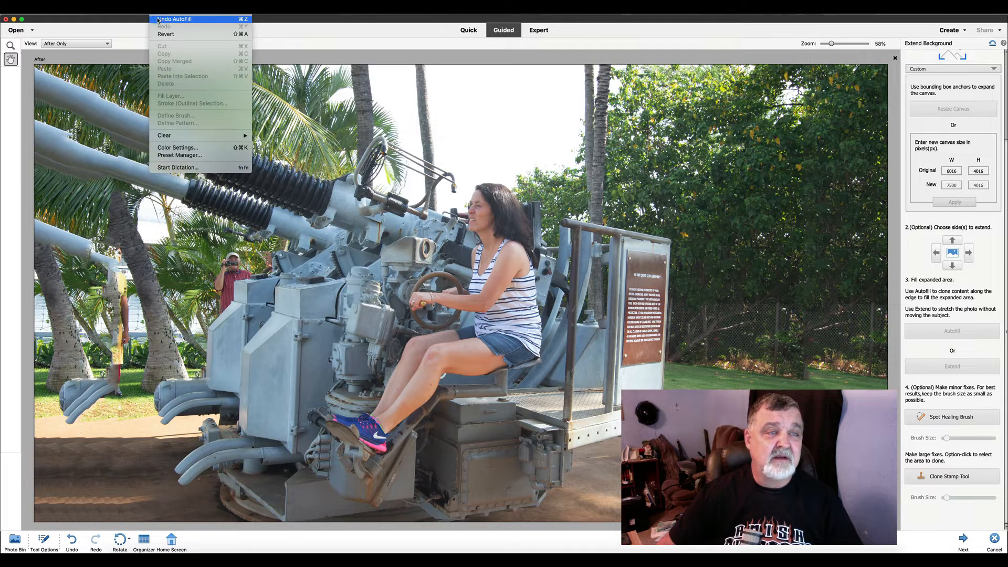
click(158, 19)
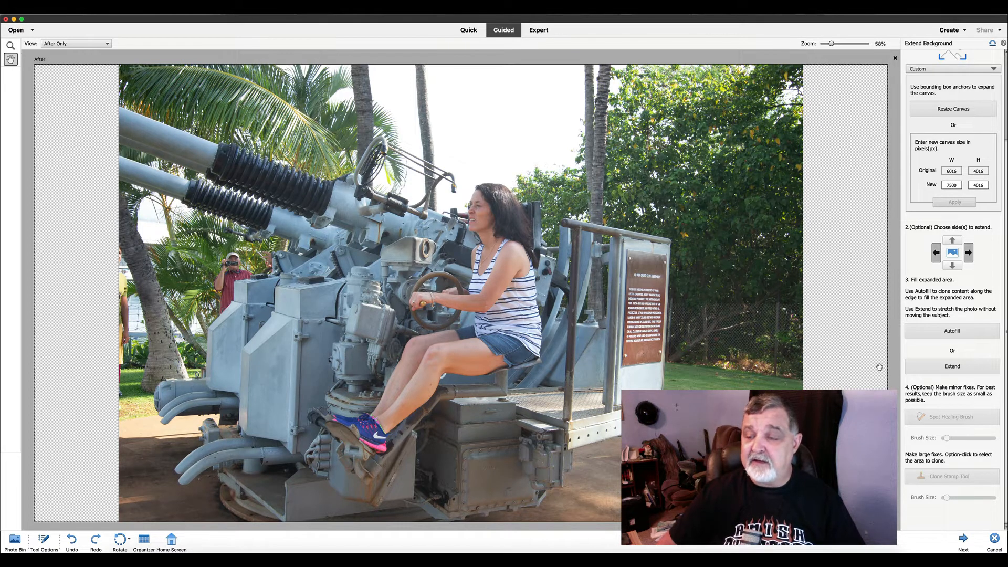
Extend the photo into the empty sides, protecting the gun mount, the seated woman and the background photographer with a larger brush.
click(956, 369)
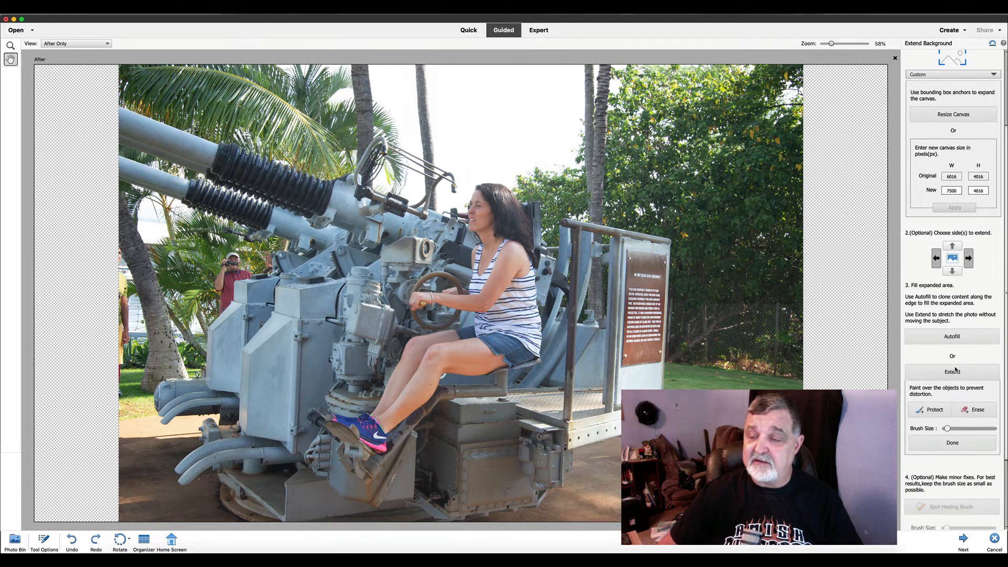
click(929, 414)
drag(946, 429, 963, 430)
mouse_move(473, 252)
mouse_down()
mouse_move(383, 341)
mouse_move(530, 357)
mouse_move(520, 399)
mouse_move(367, 404)
mouse_move(367, 446)
mouse_move(509, 426)
mouse_move(431, 482)
mouse_move(488, 511)
mouse_up()
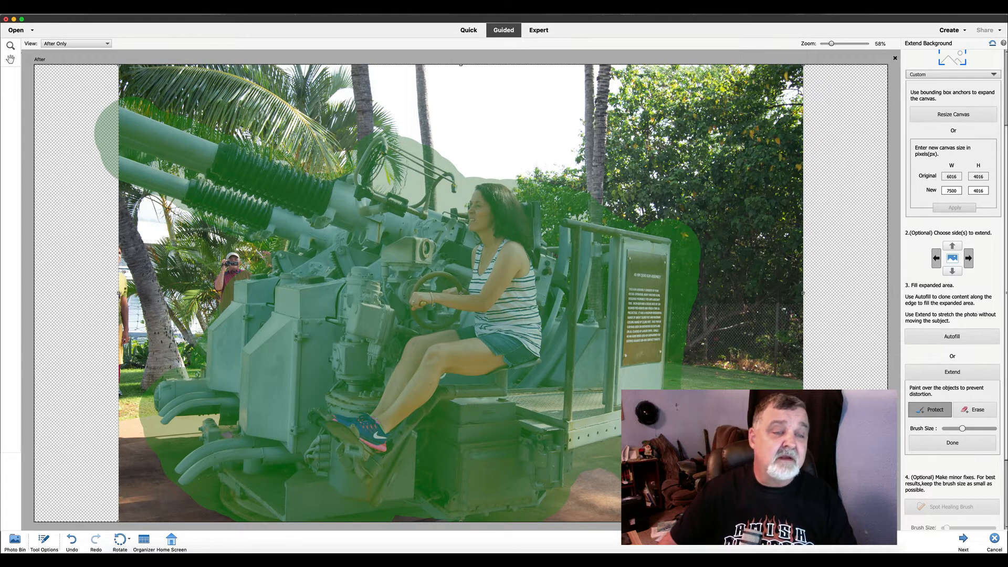
drag(233, 257, 216, 297)
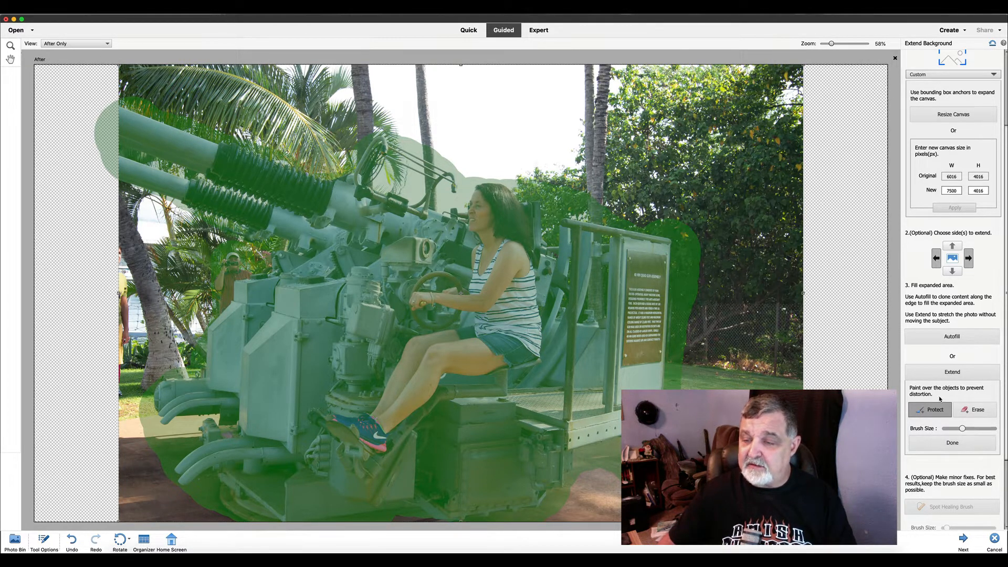
click(952, 443)
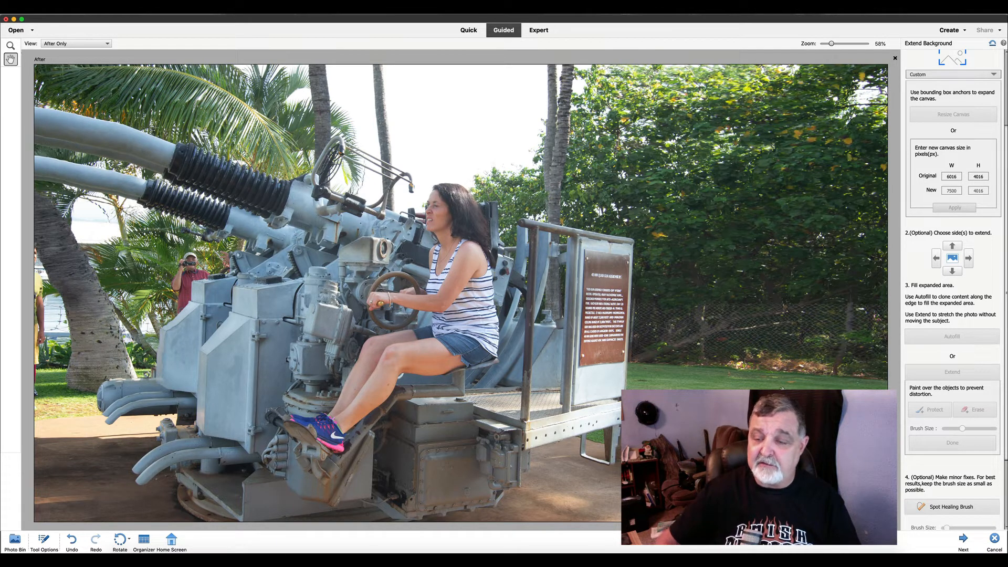
Cancel the Extend Background edit and return to Expert mode.
click(994, 539)
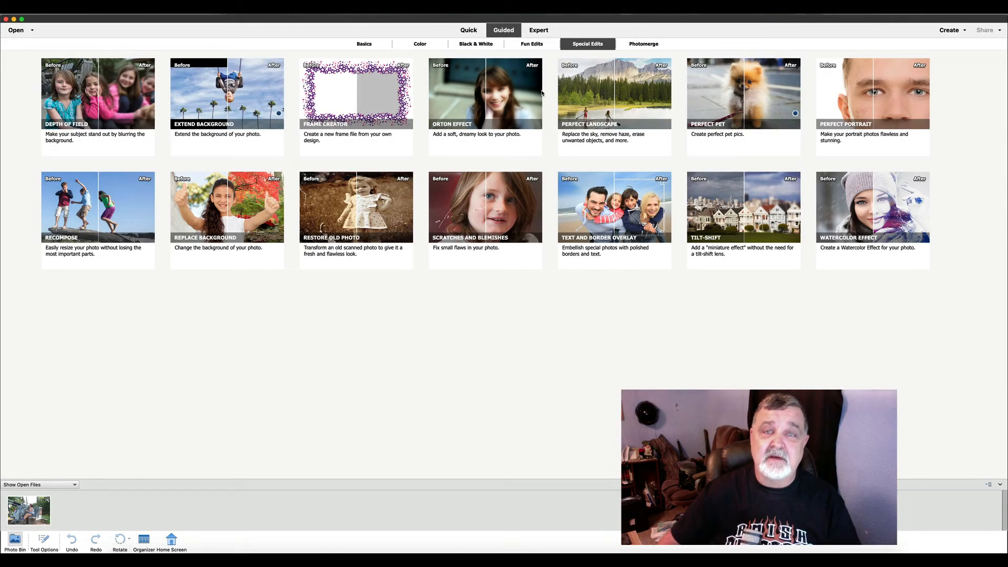
click(537, 36)
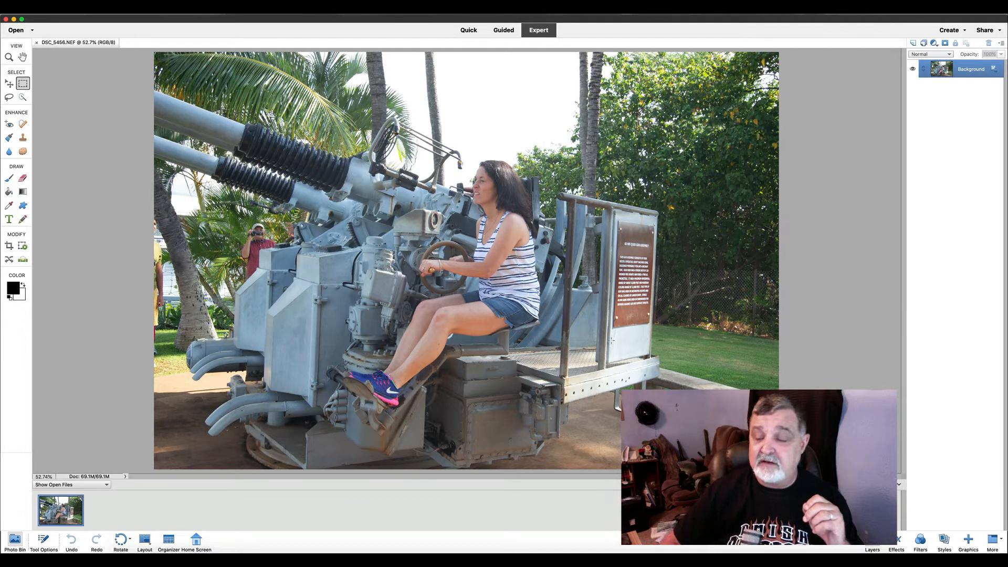
Try the Conceptual and Mosaic artistic effects on the photo, resetting it after each one.
click(897, 542)
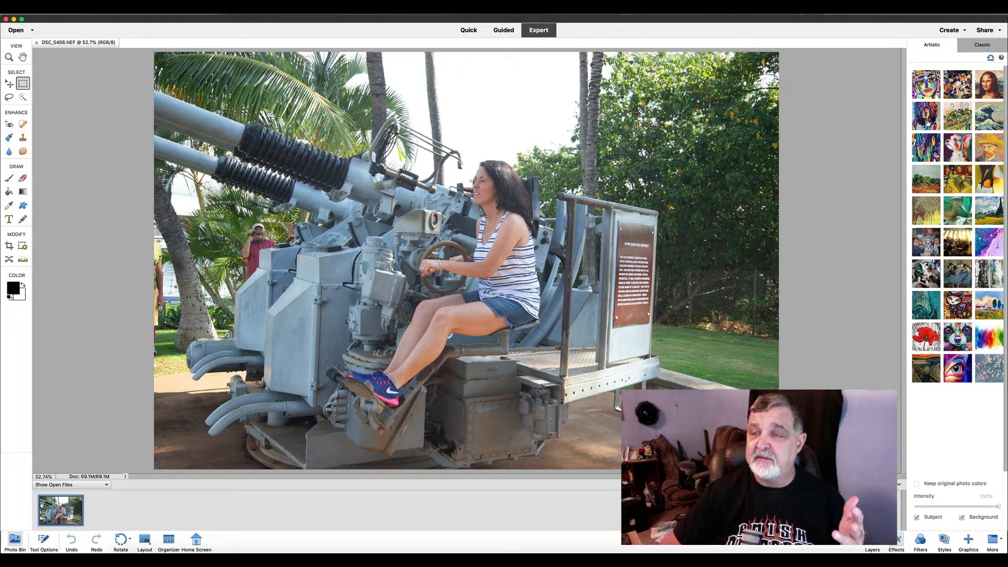
click(926, 121)
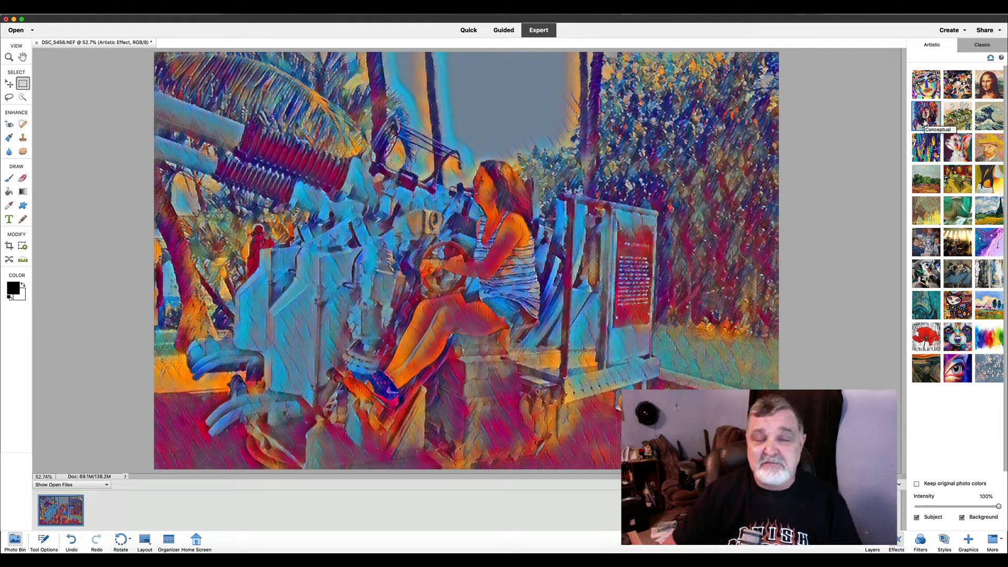
click(989, 58)
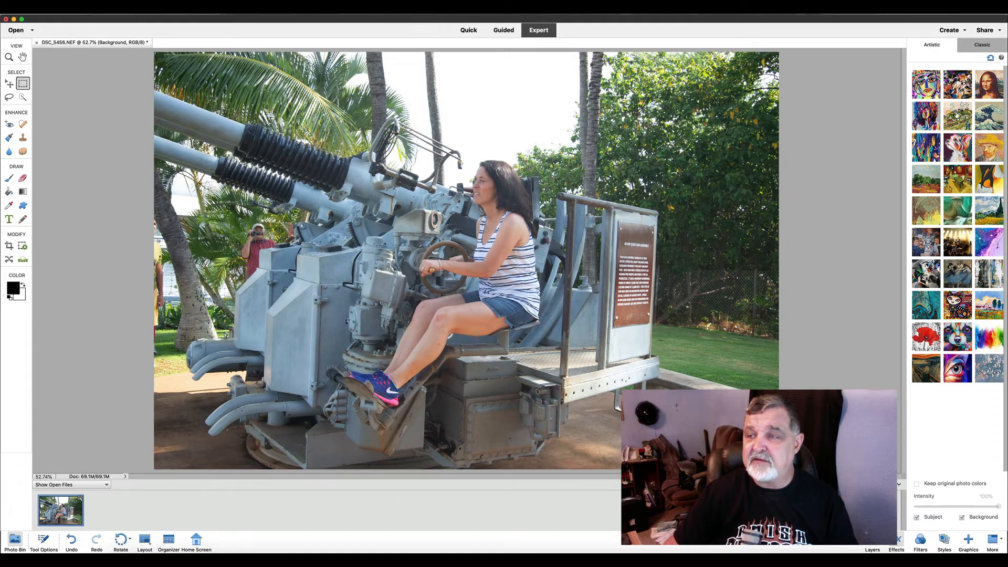
click(987, 95)
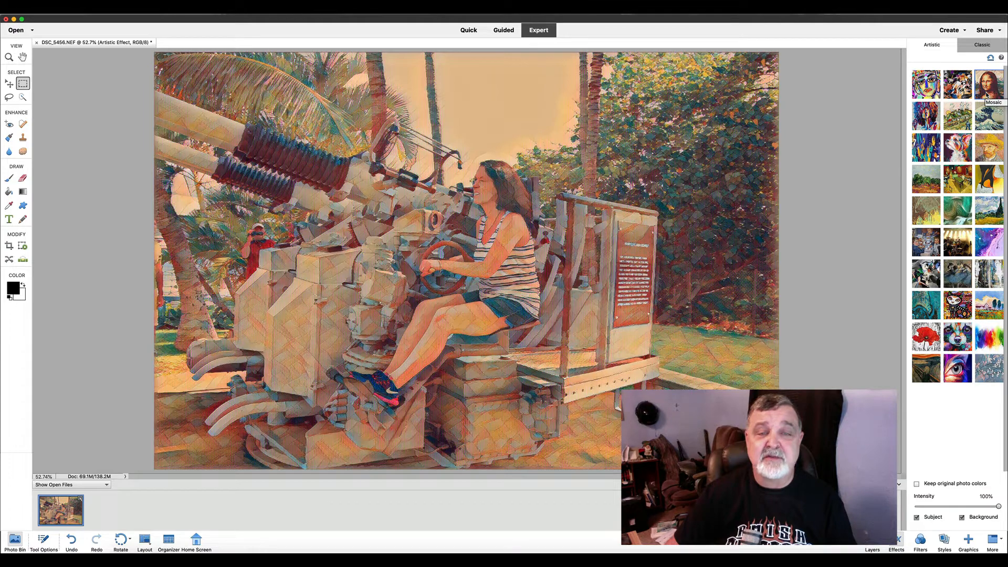
click(989, 59)
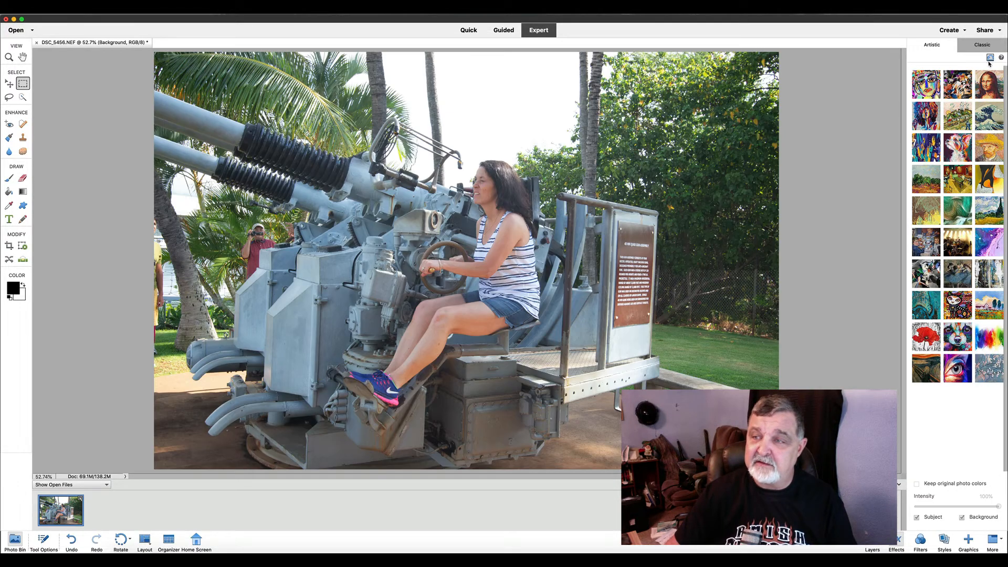
Try the Van Gogh portrait effect and the pink-and-purple artistic effect on the photo, resetting it after each one.
click(988, 151)
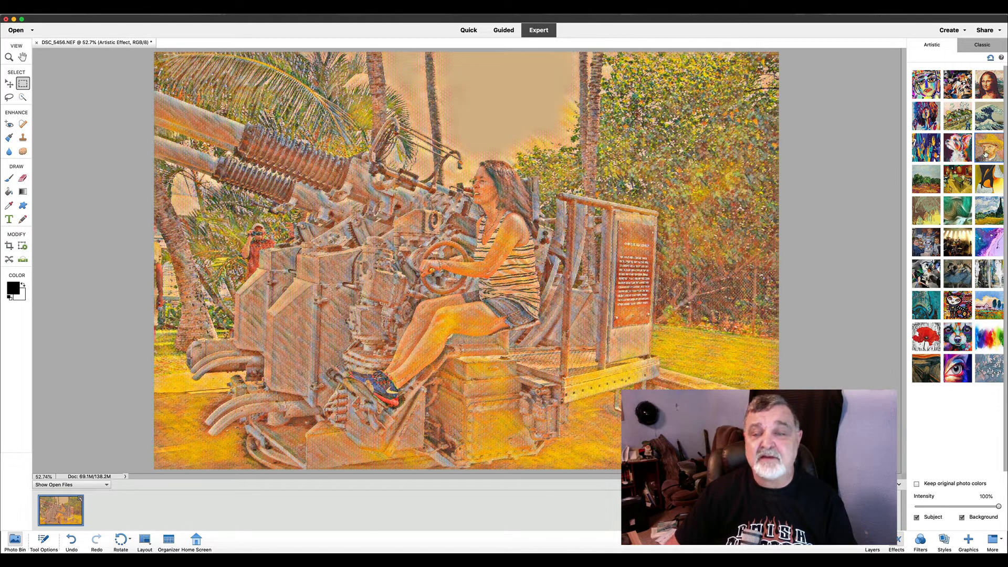
click(991, 58)
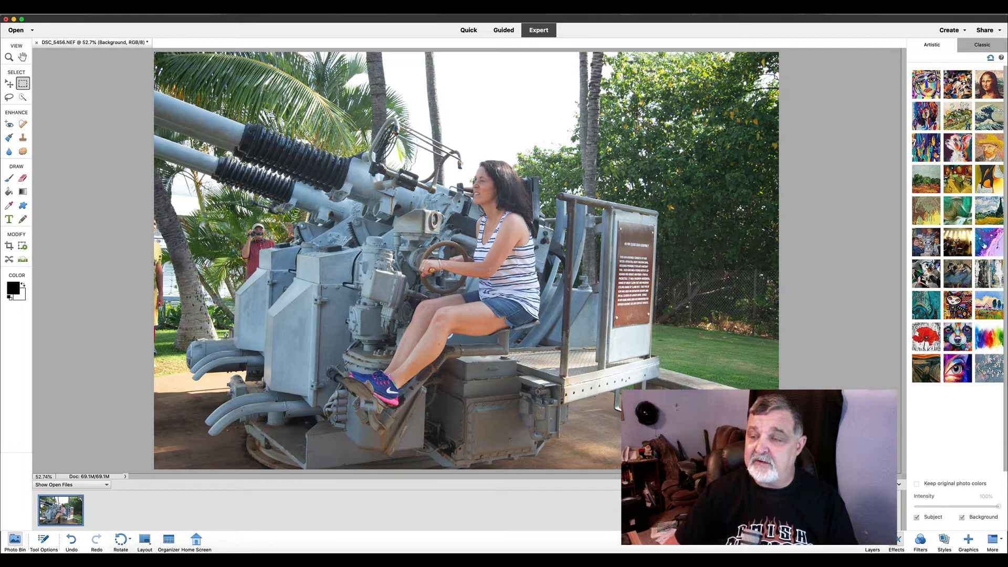
click(984, 244)
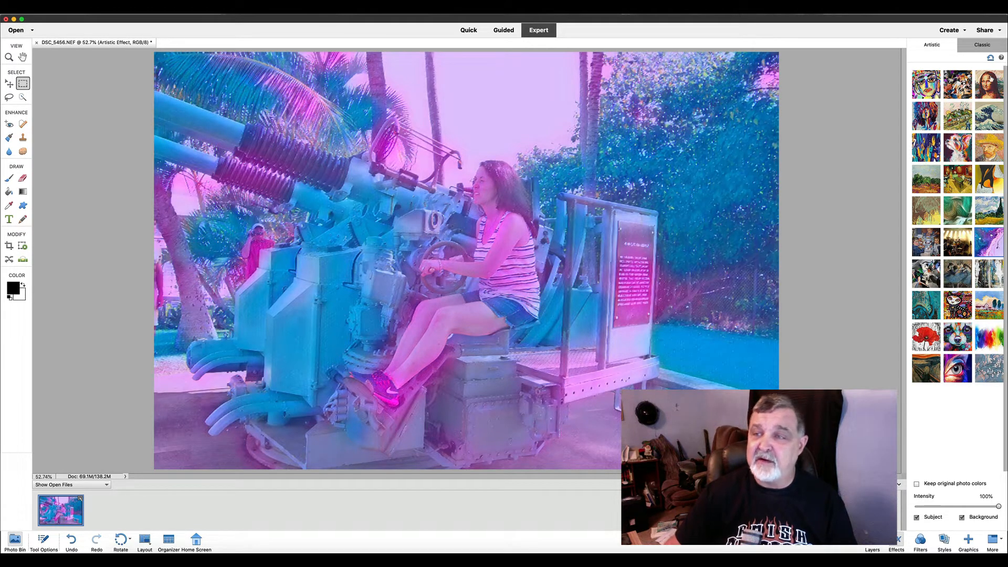
click(990, 58)
Try a yellow-and-blue artistic effect and the Mosaic effect again, reverting the photo after each one.
click(925, 147)
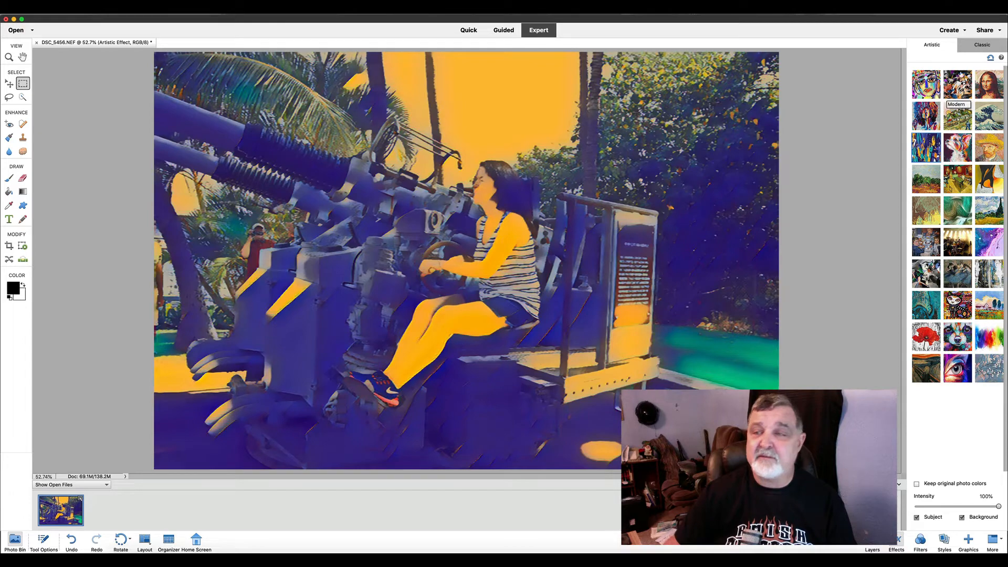
click(990, 58)
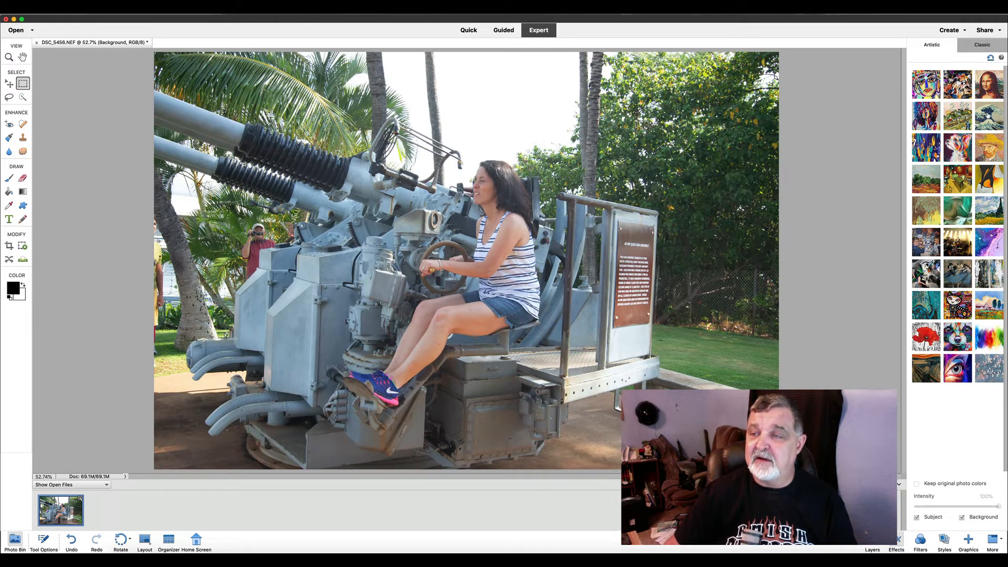
click(988, 90)
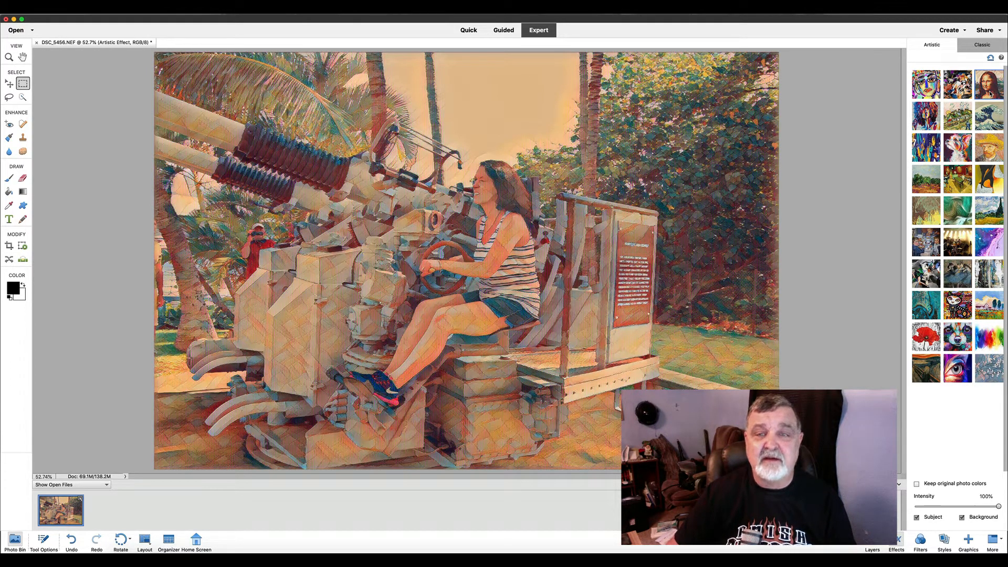
key(super+z)
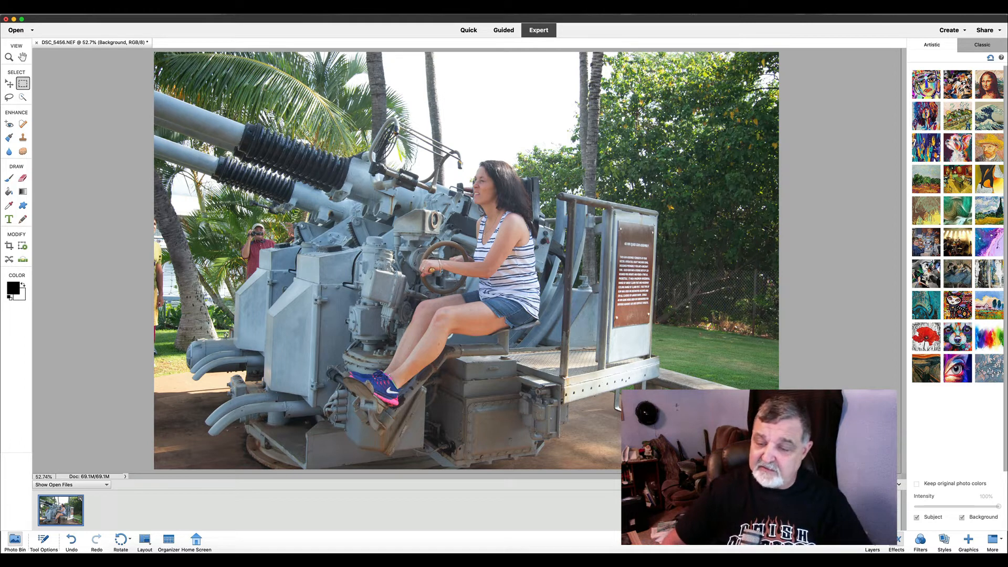
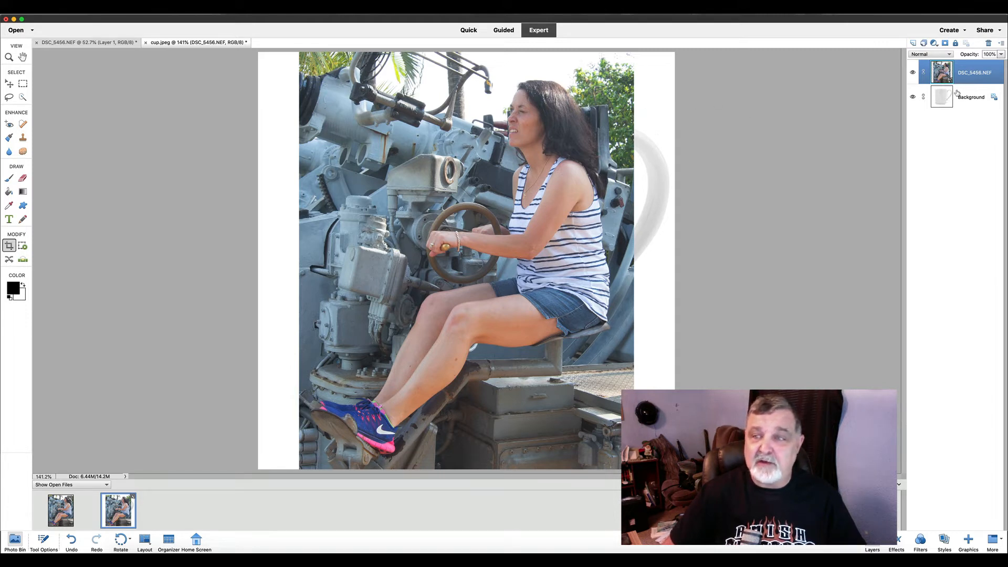
Scale the DSC_5456.NEF layer to about 47.90% and position it on the front of the white mug.
key(v)
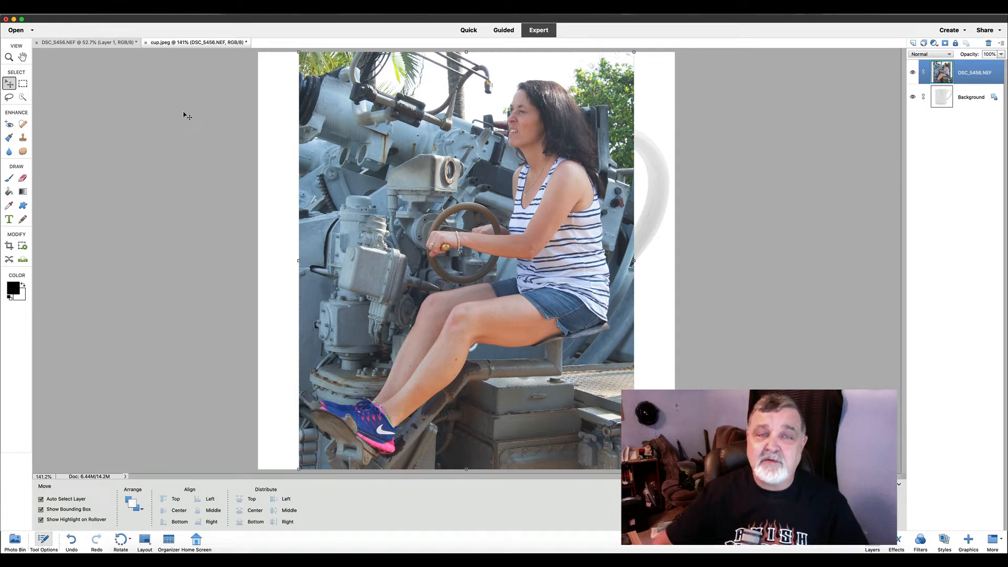
click(179, 7)
mouse_move(210, 26)
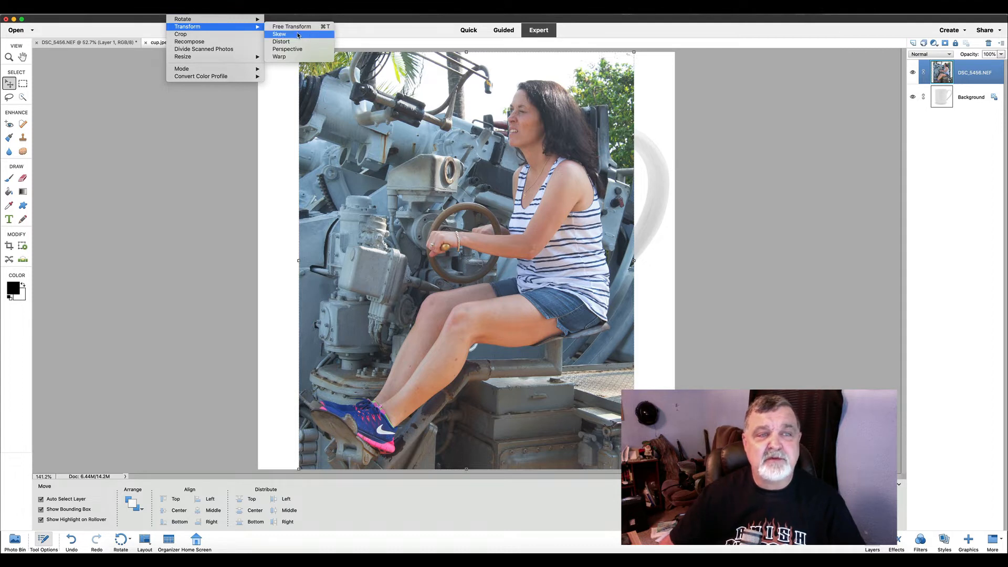
click(283, 61)
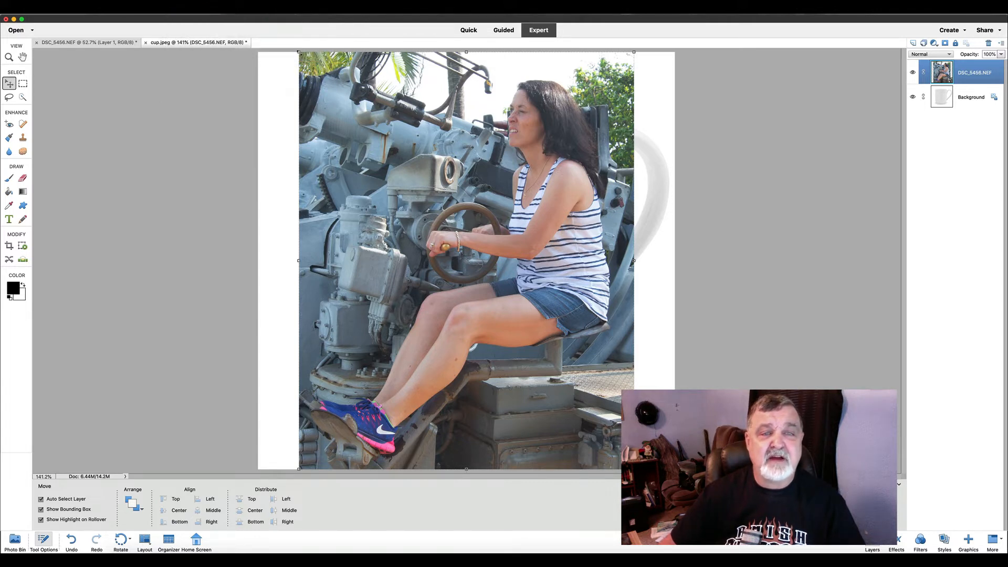
drag(299, 52, 385, 159)
drag(634, 469, 545, 358)
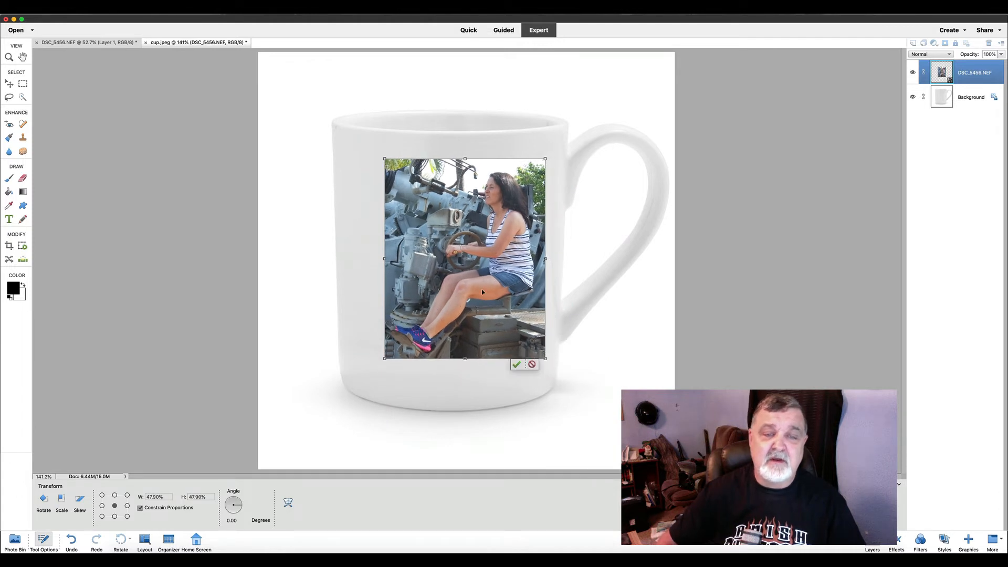
drag(479, 287, 457, 284)
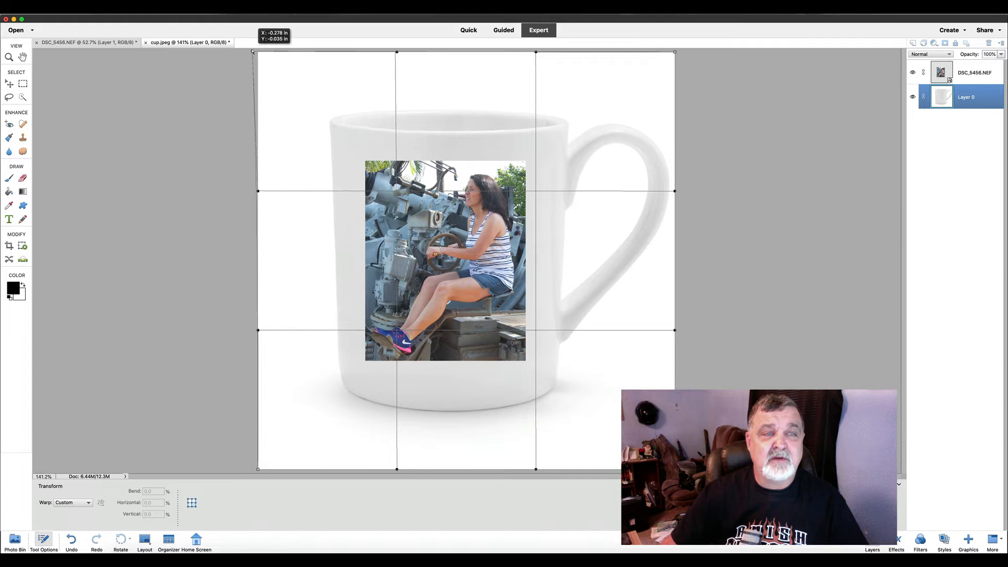
Cancel the warp on the mug layer and undo its conversion from a background to a regular layer.
drag(258, 51, 258, 53)
click(160, 8)
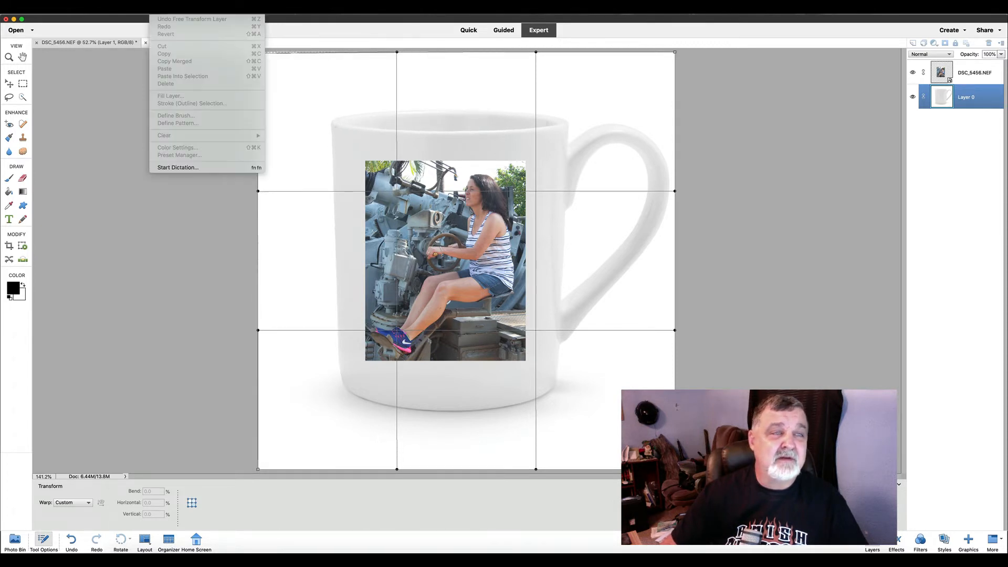
key(Escape)
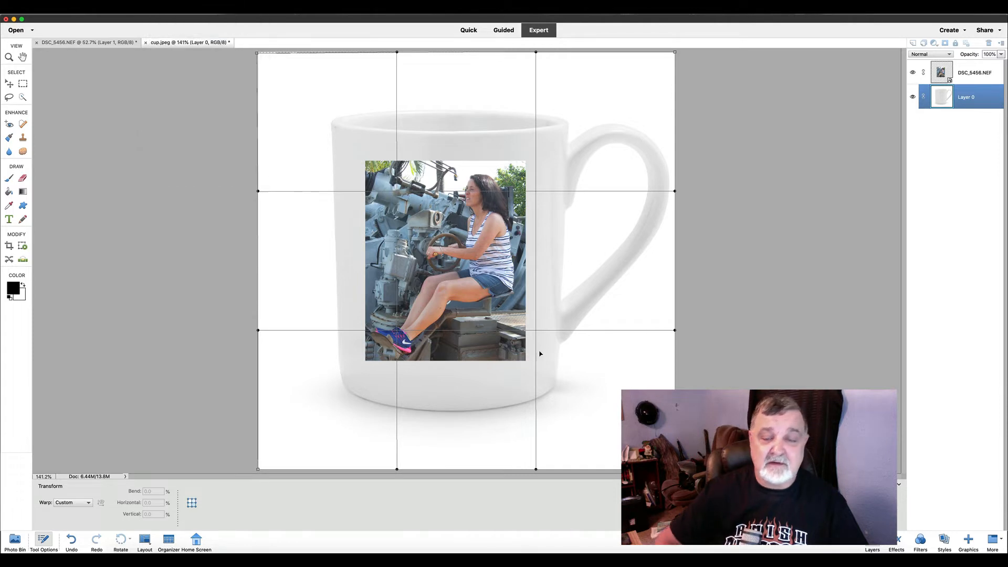
key(Return)
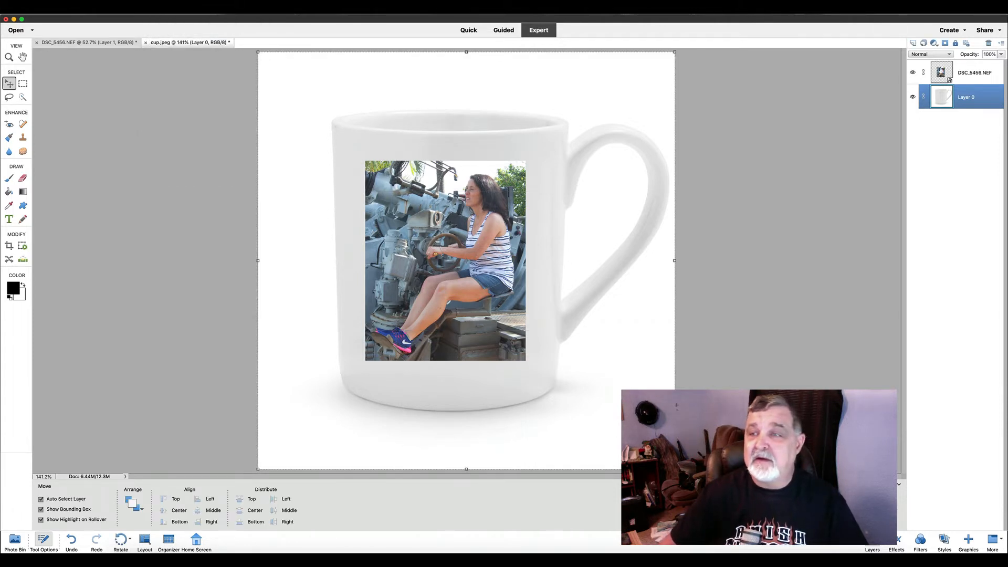
click(160, 7)
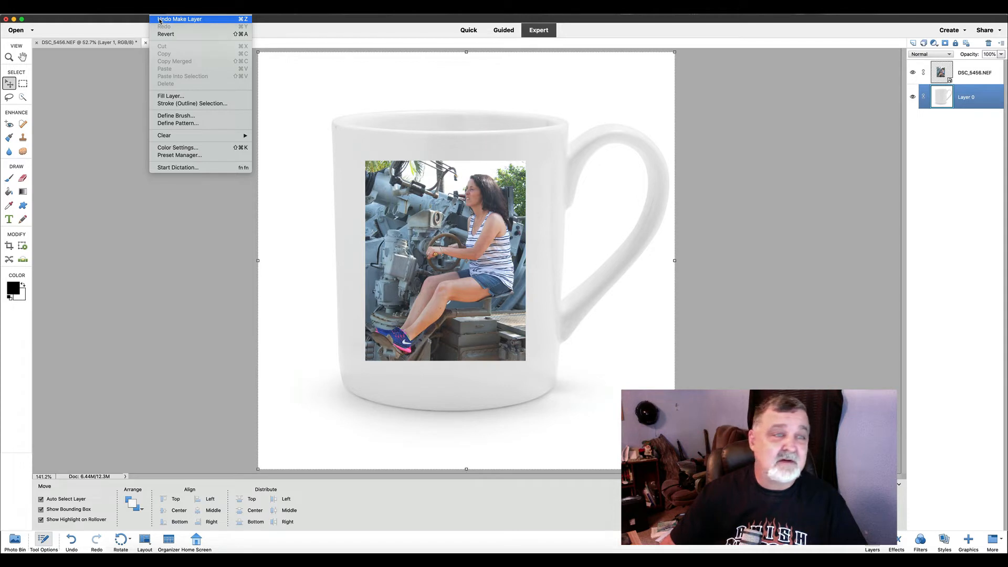
click(160, 19)
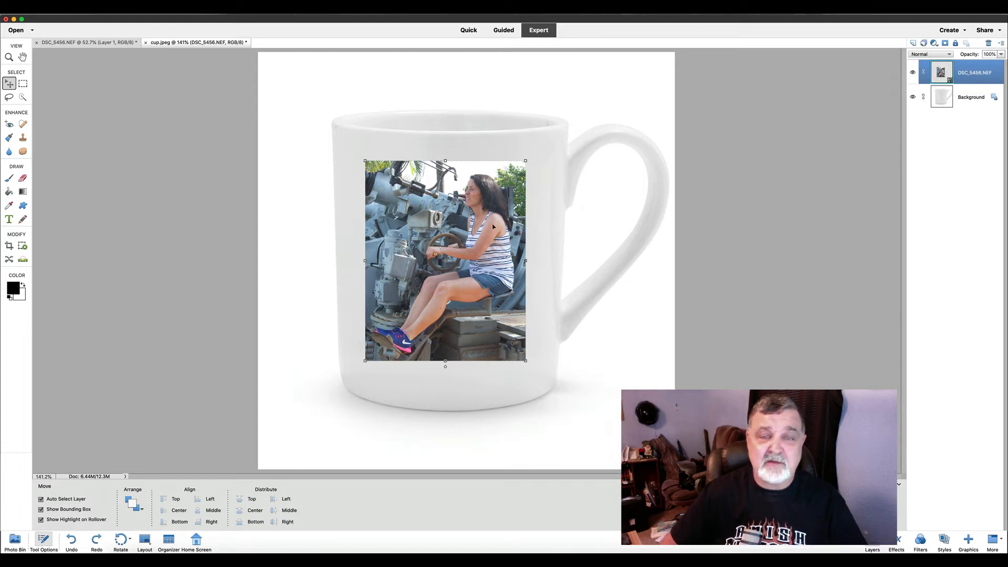
click(183, 14)
mouse_move(183, 21)
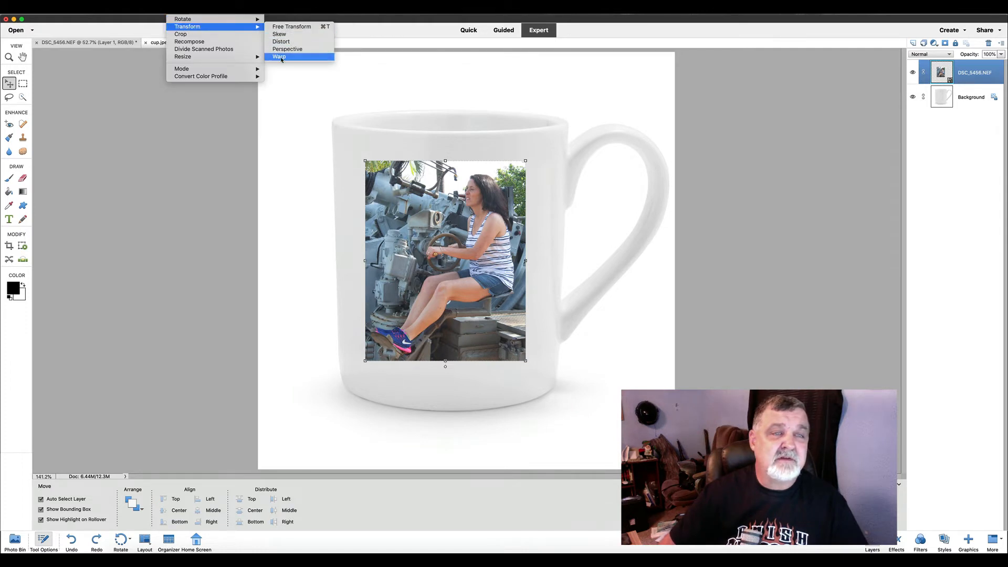
click(285, 58)
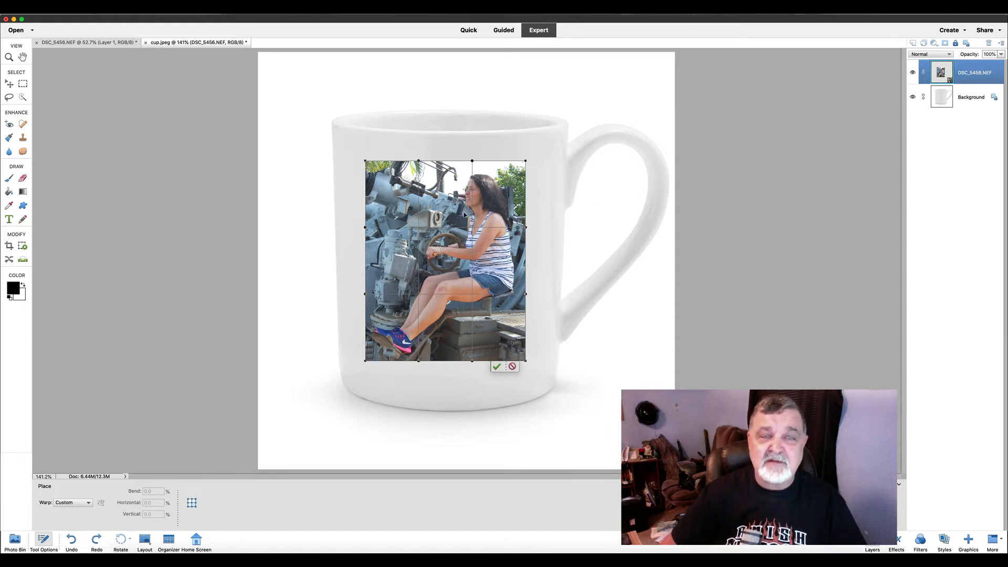
drag(365, 161, 363, 160)
click(365, 163)
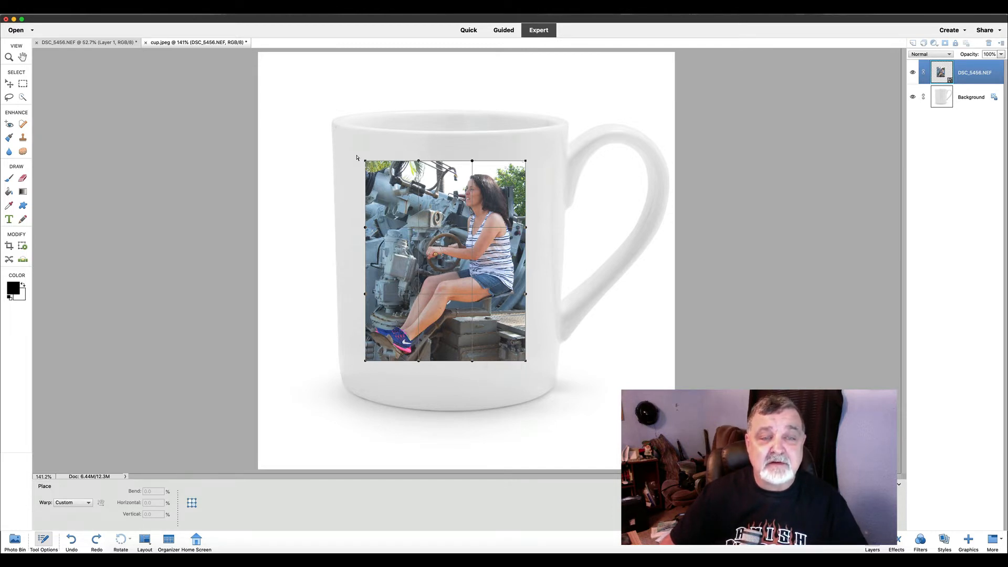
click(498, 367)
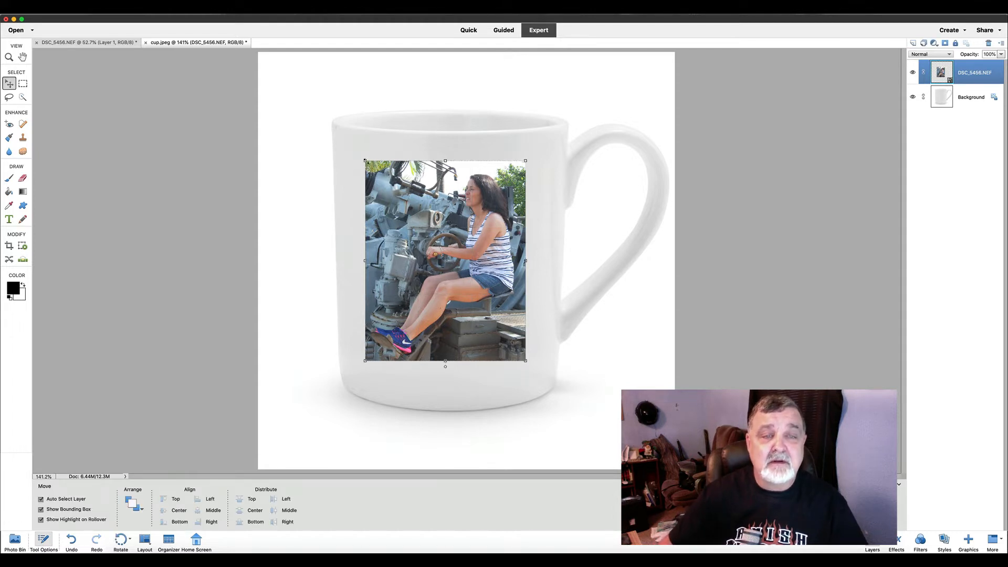
Warp the DSC_5456.NEF layer so the photo's upper and lower edges curve with the front of the mug.
click(177, 7)
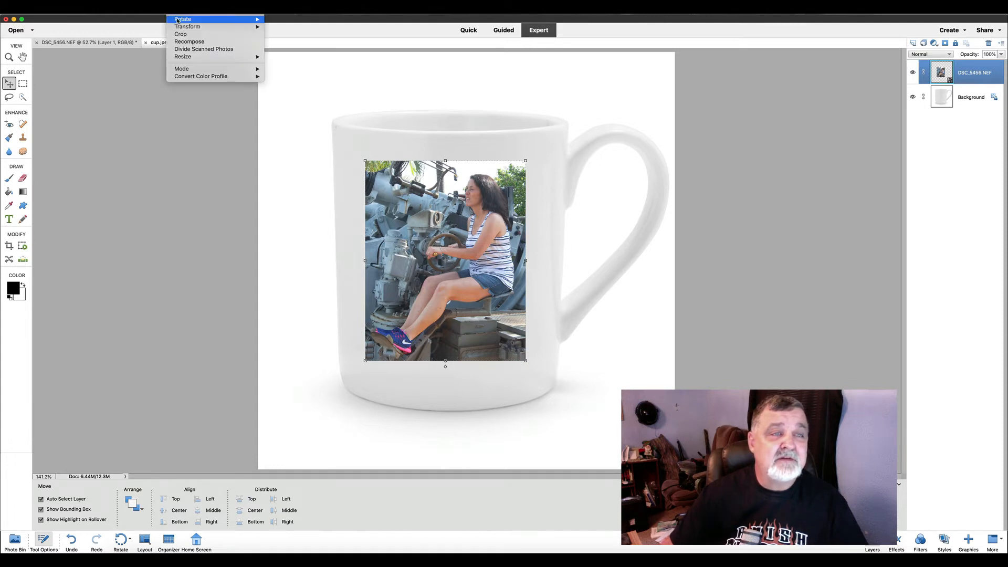
mouse_move(221, 26)
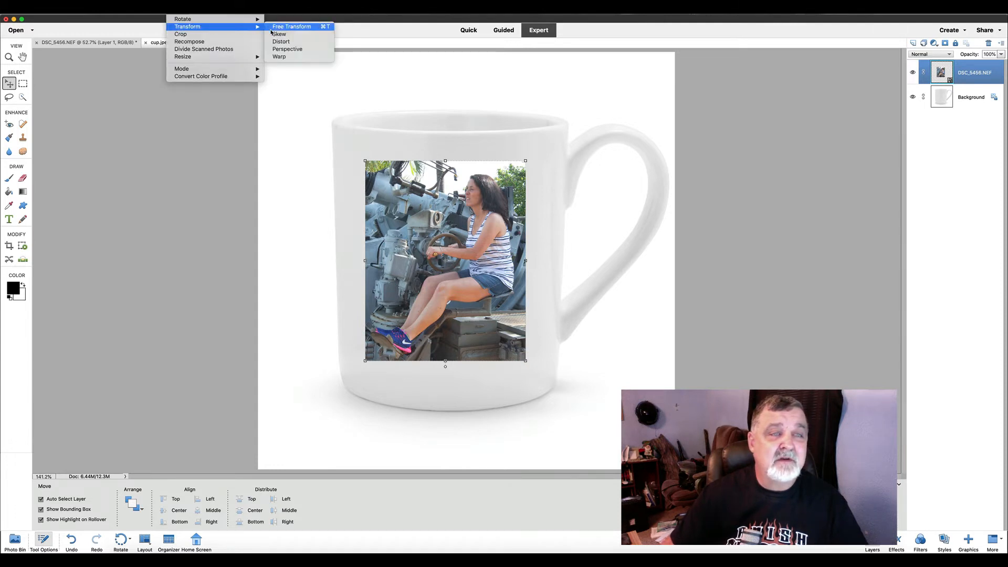
click(277, 56)
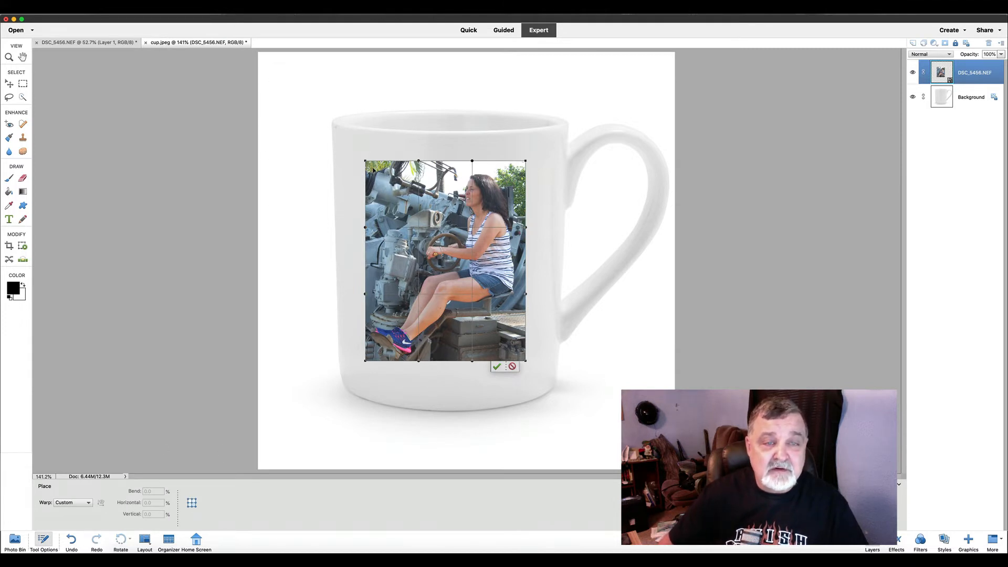
mouse_move(373, 170)
mouse_down()
mouse_move(388, 187)
mouse_move(376, 173)
mouse_move(378, 181)
mouse_up()
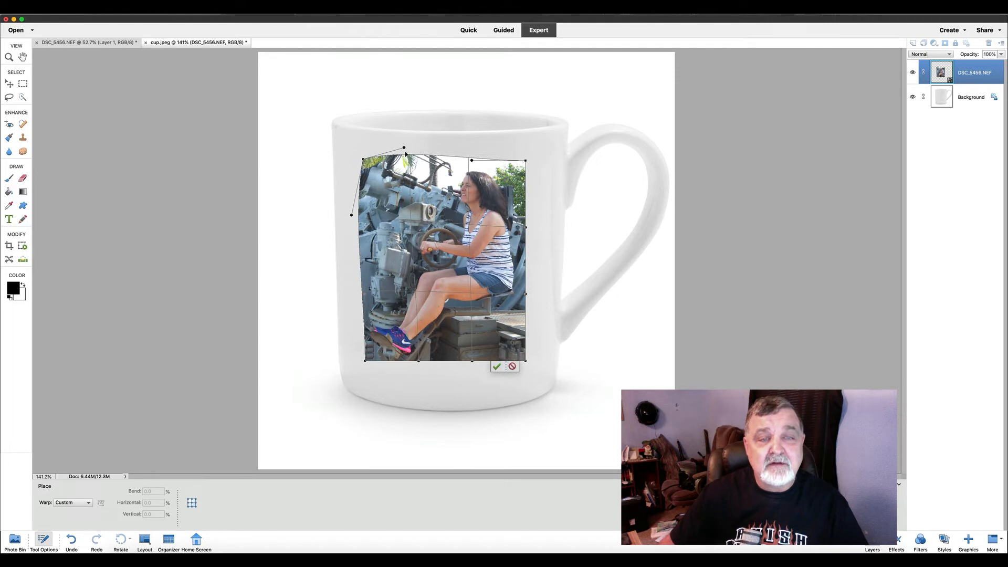
drag(404, 148, 400, 182)
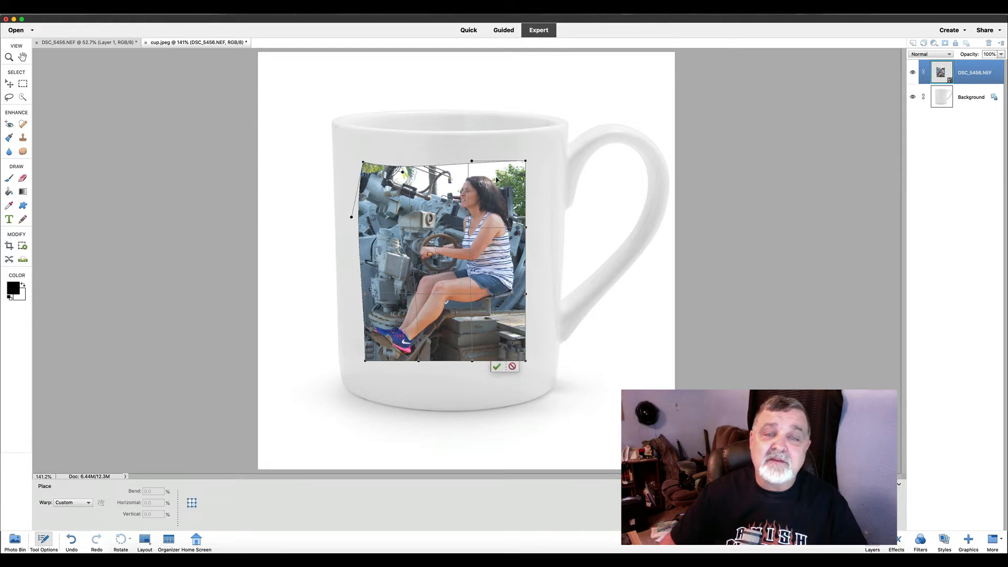
drag(497, 177, 501, 188)
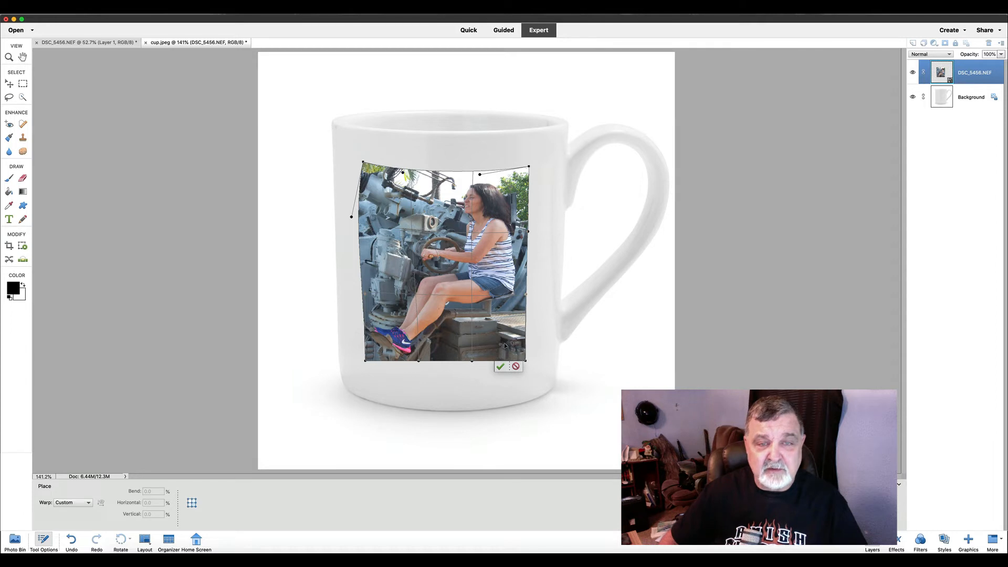
drag(511, 356, 516, 374)
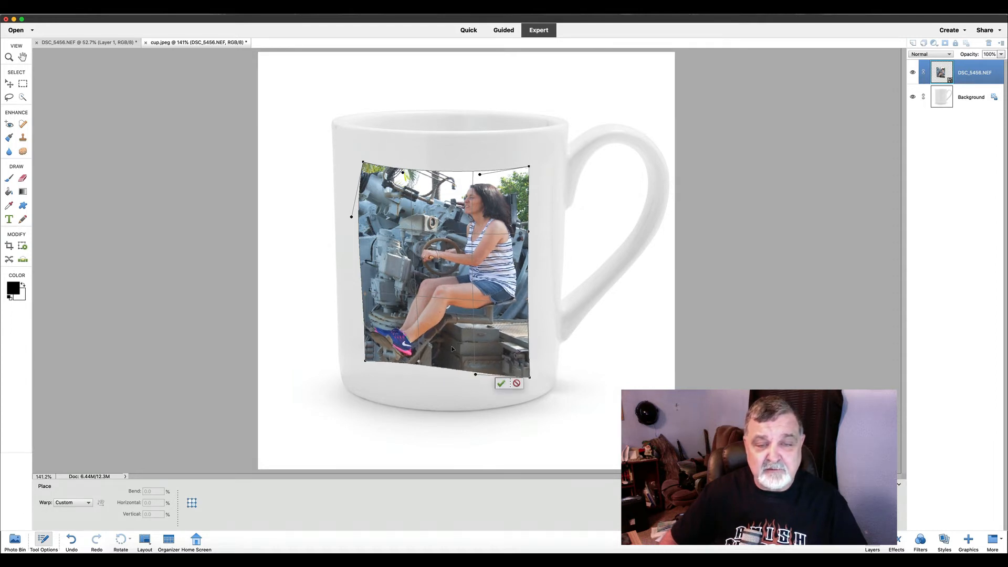
drag(454, 351, 367, 369)
Raise the photo's two upper warp corners, bow its sides slightly outward, and apply the warp.
drag(518, 178, 523, 164)
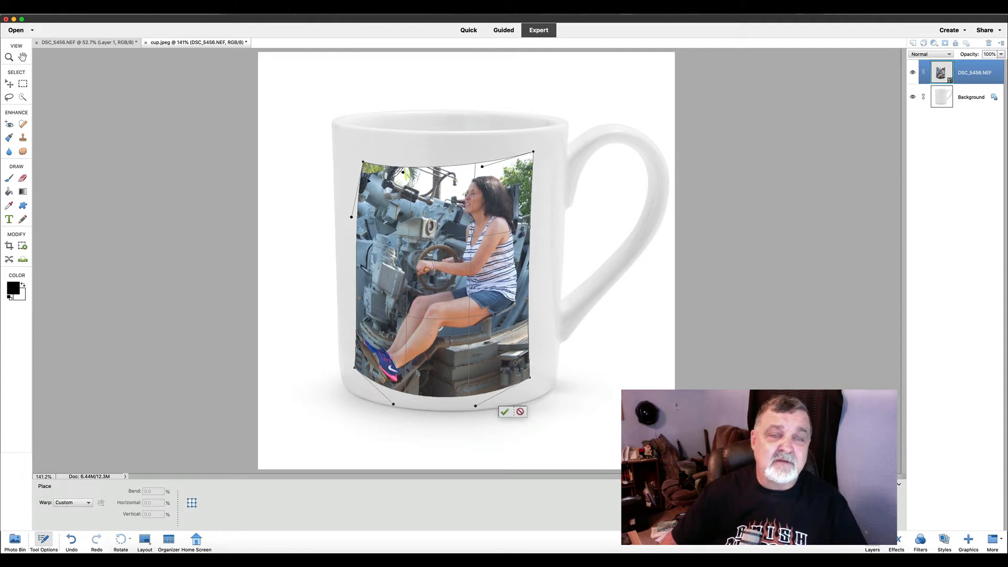
drag(370, 175, 362, 165)
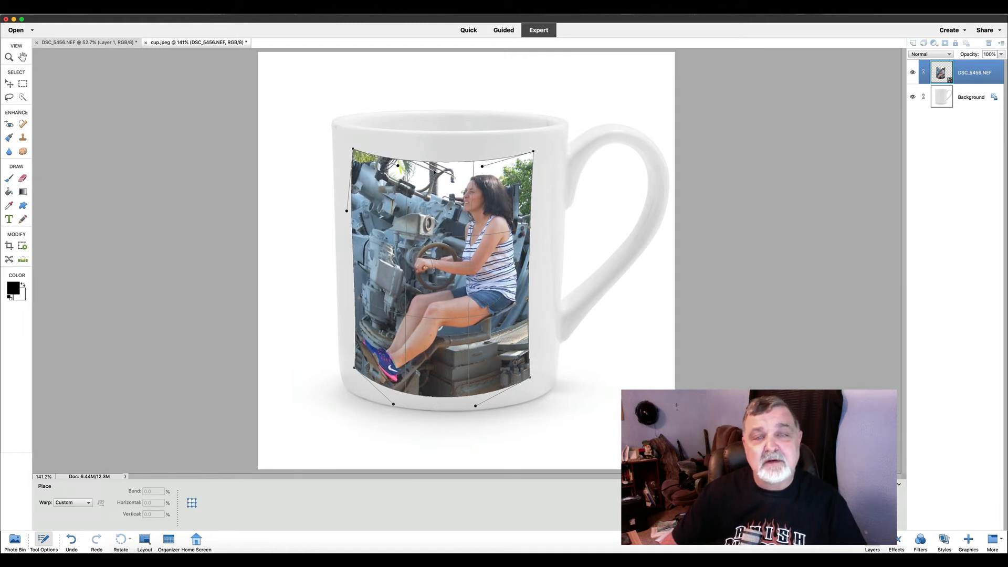
drag(450, 178, 450, 176)
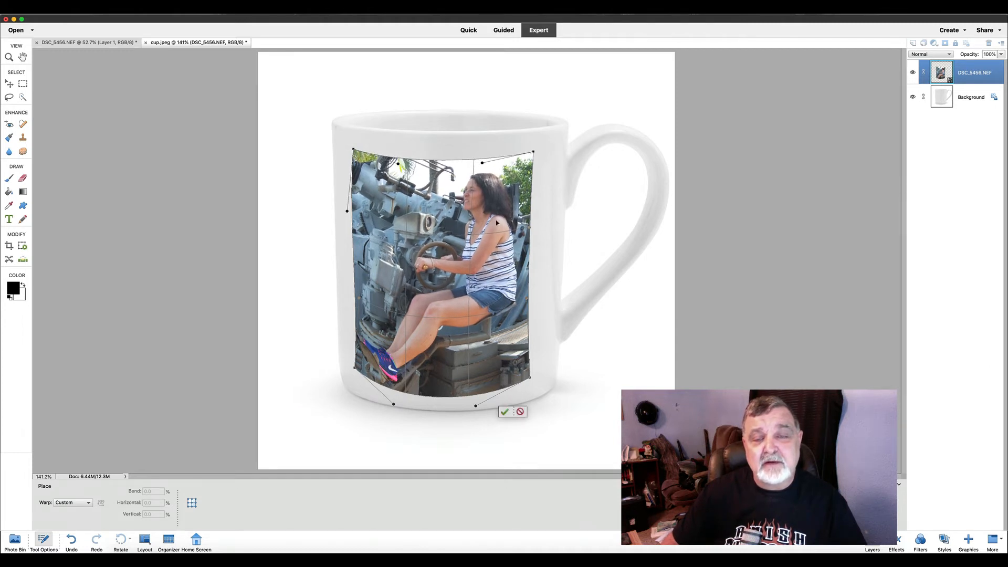
drag(522, 263, 525, 263)
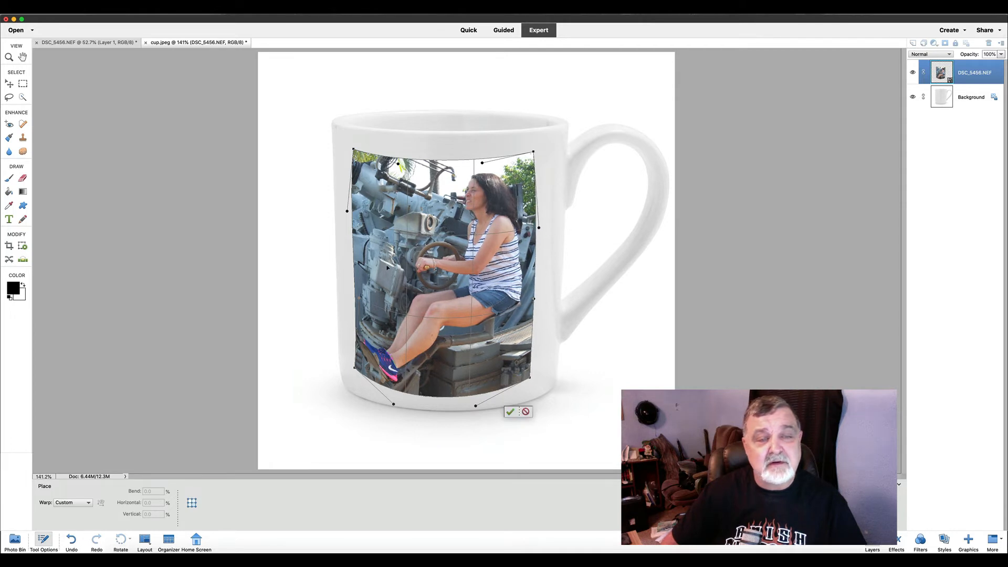
drag(361, 268, 359, 267)
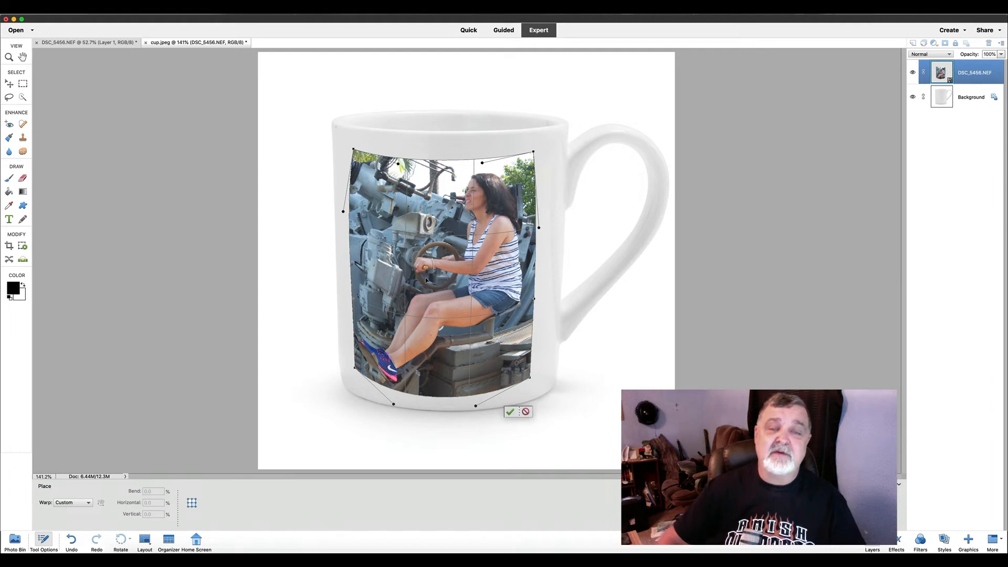
click(510, 411)
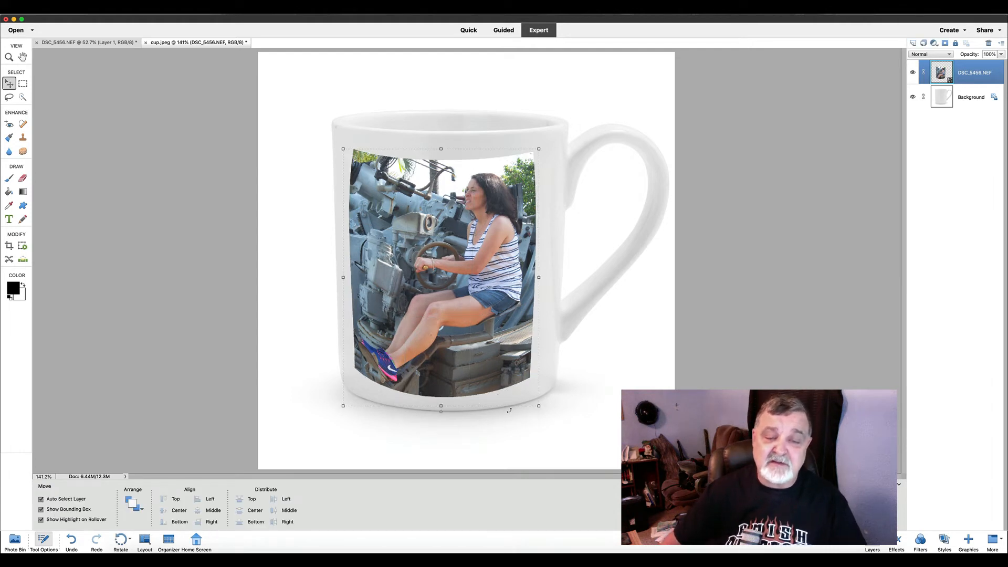
click(595, 404)
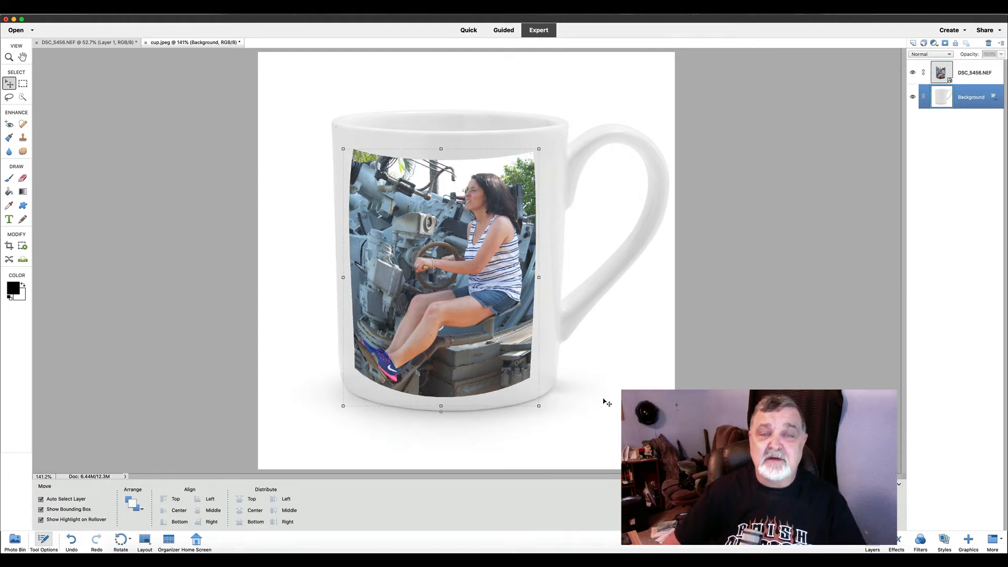
click(974, 72)
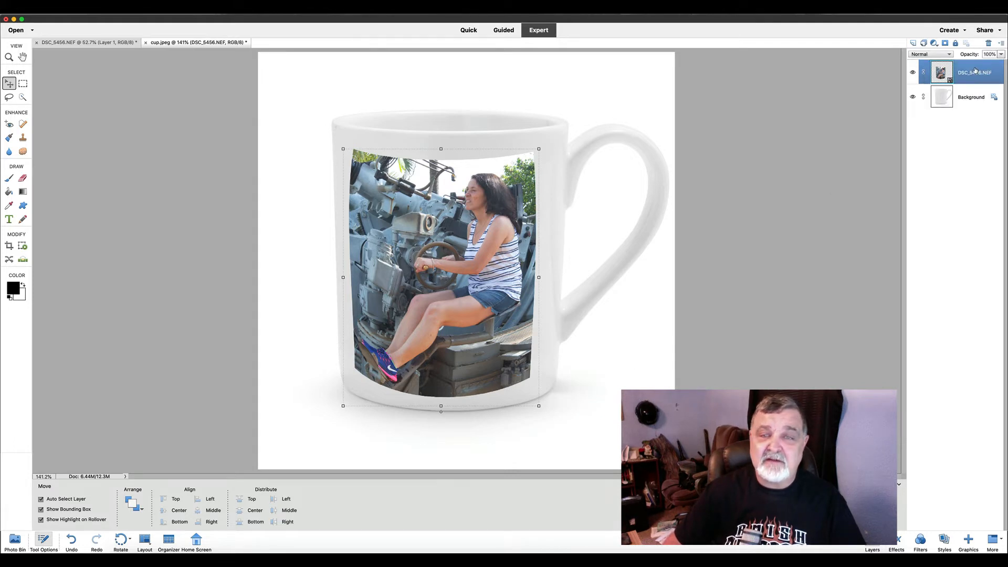
click(961, 97)
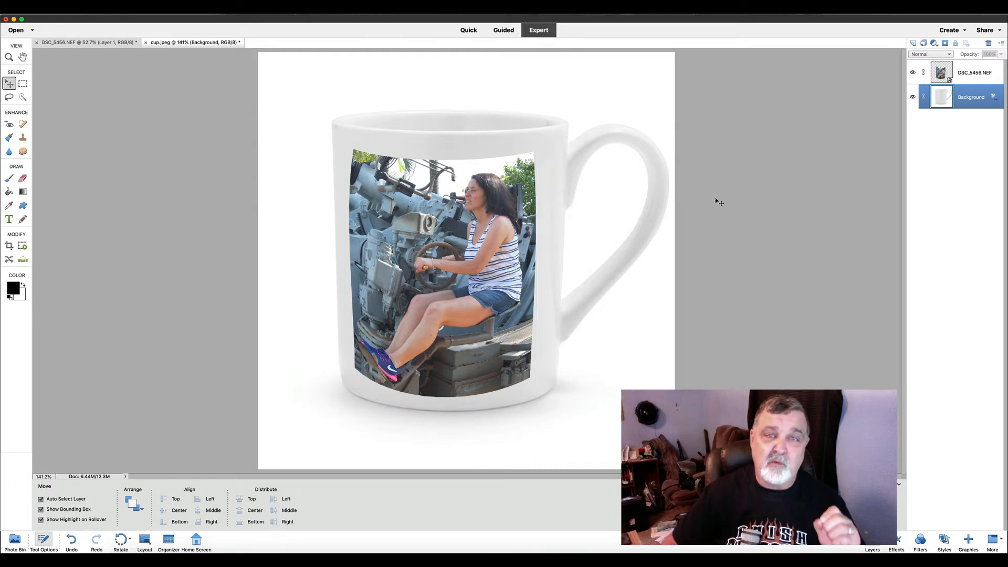
click(182, 14)
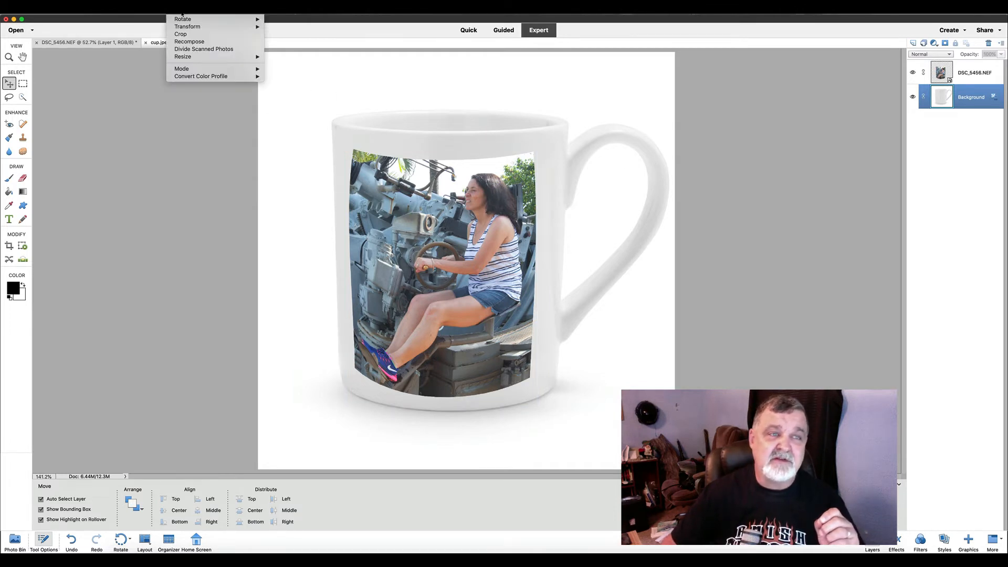
mouse_move(210, 27)
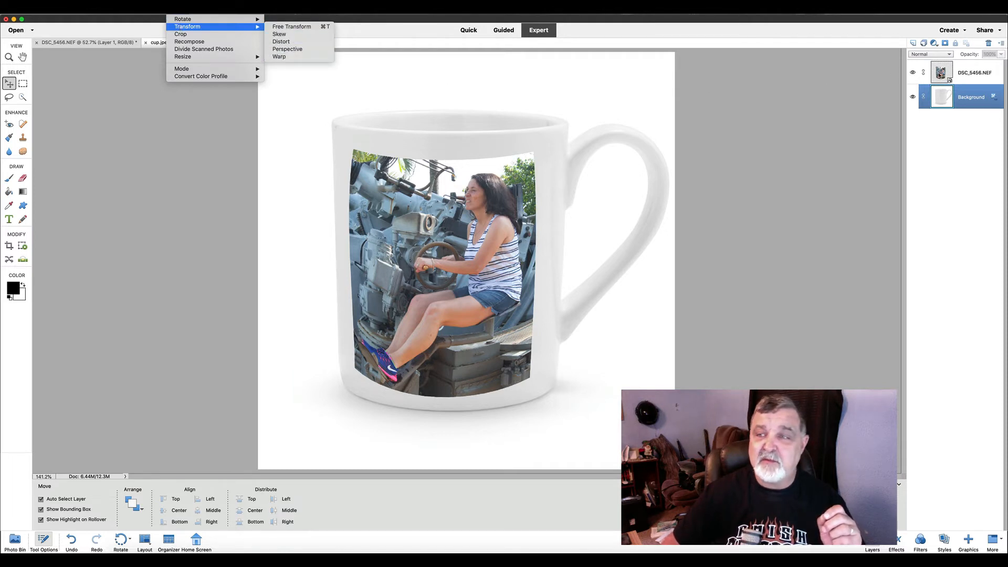
click(938, 74)
click(940, 73)
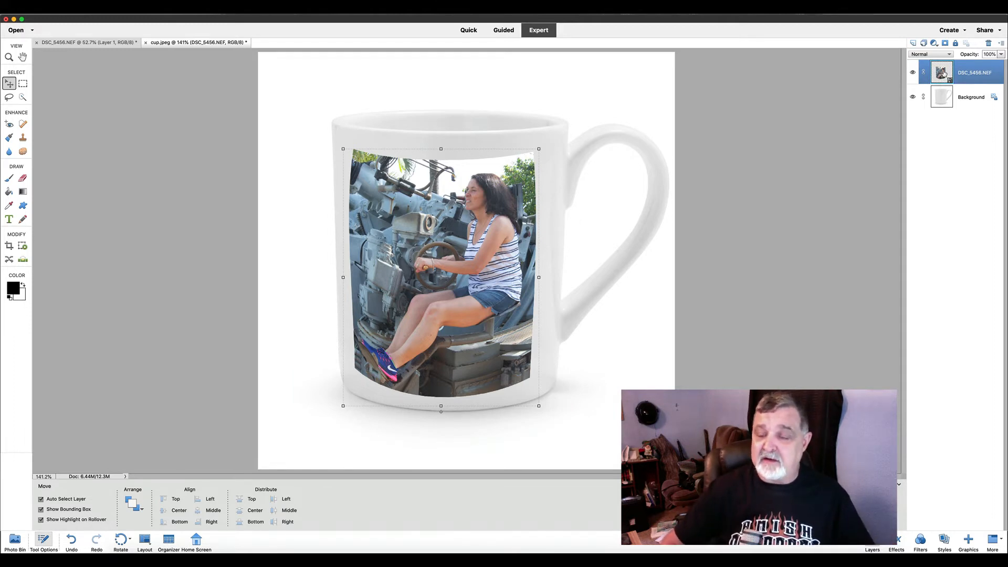
Revert cup.jpeg to its saved version and return to the DSC_5456.NEF document.
click(156, 11)
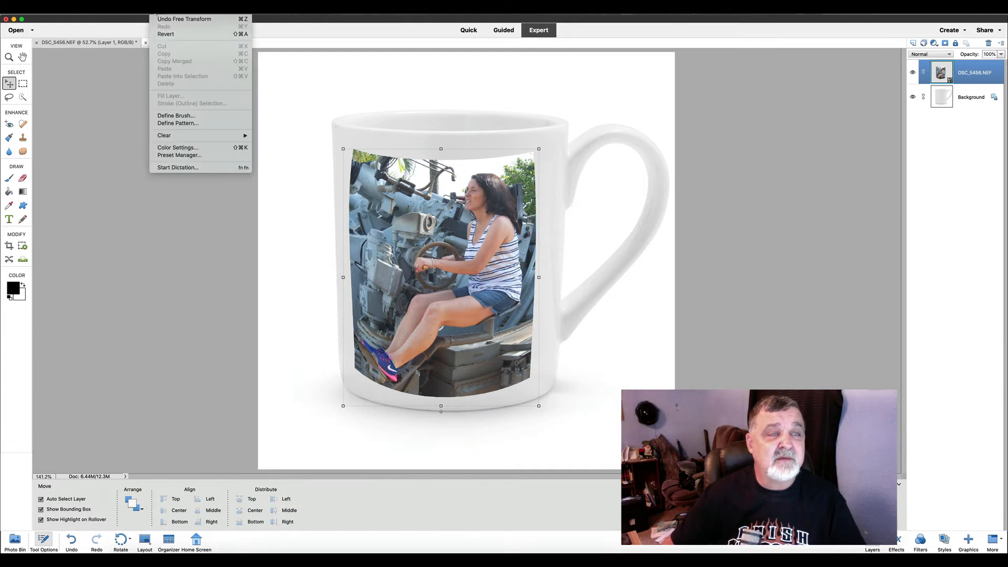
click(158, 34)
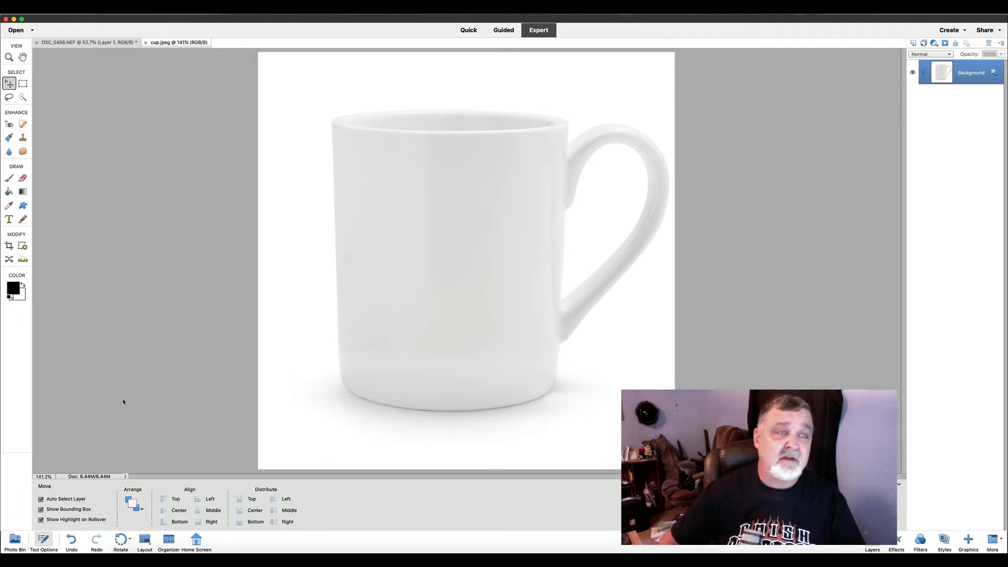
click(102, 44)
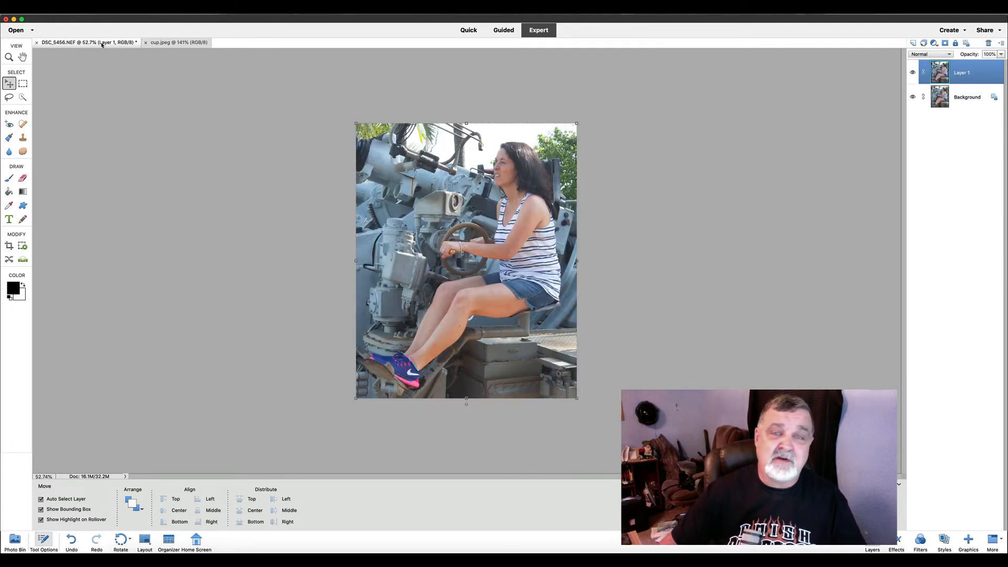
Select the Background layer of the DSC_5456.NEF photo and open the Moving Overlays editor.
click(158, 13)
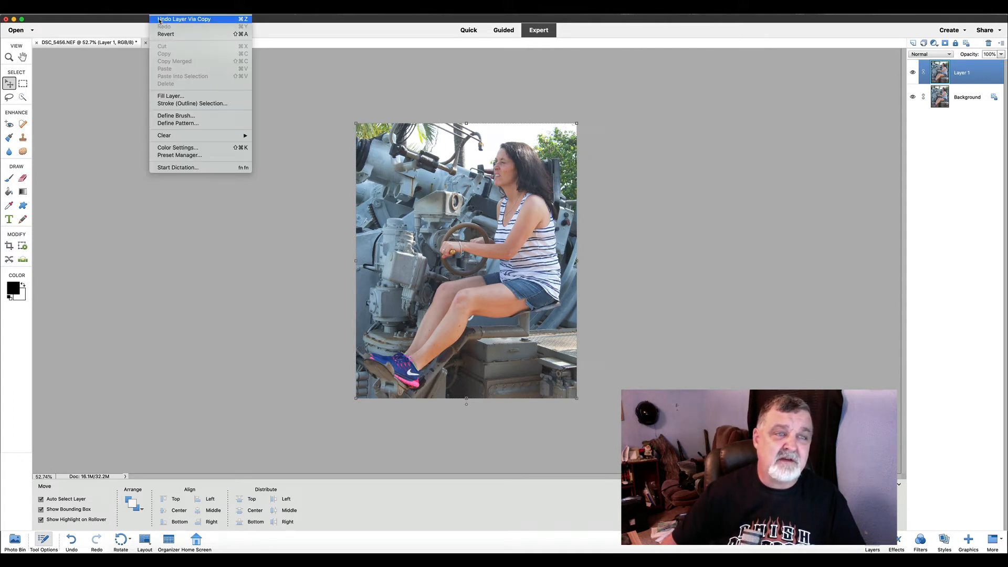
click(135, 77)
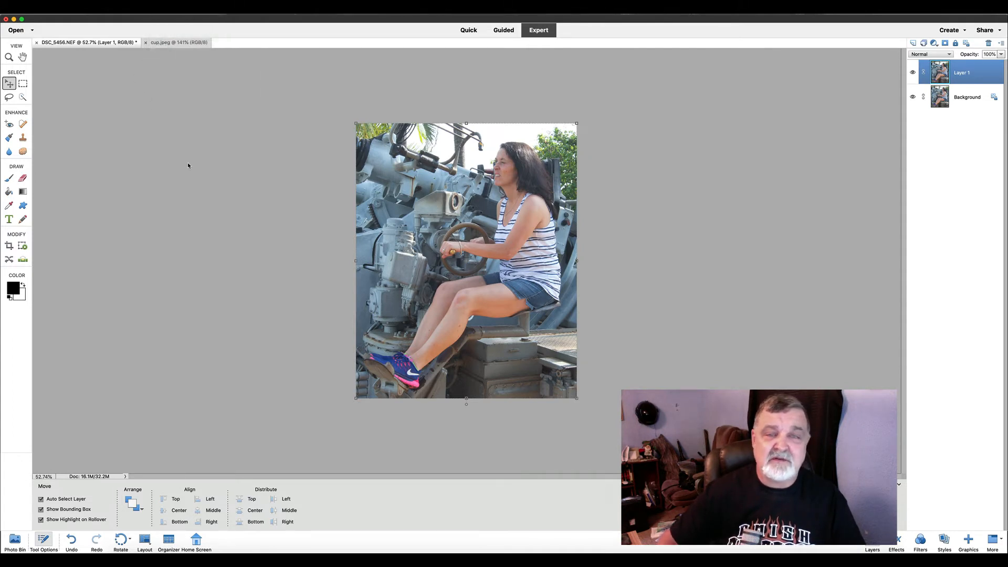
click(188, 163)
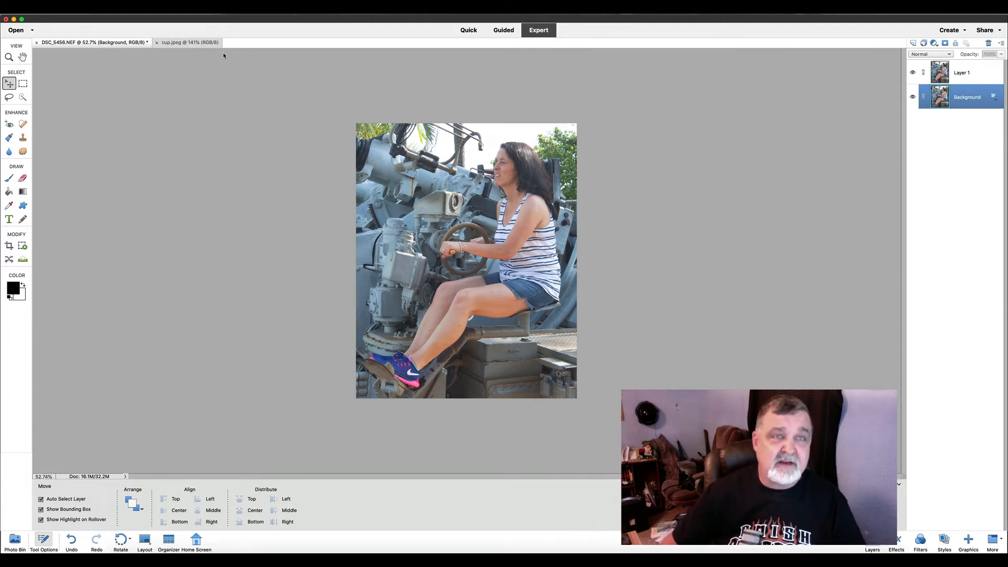
click(203, 7)
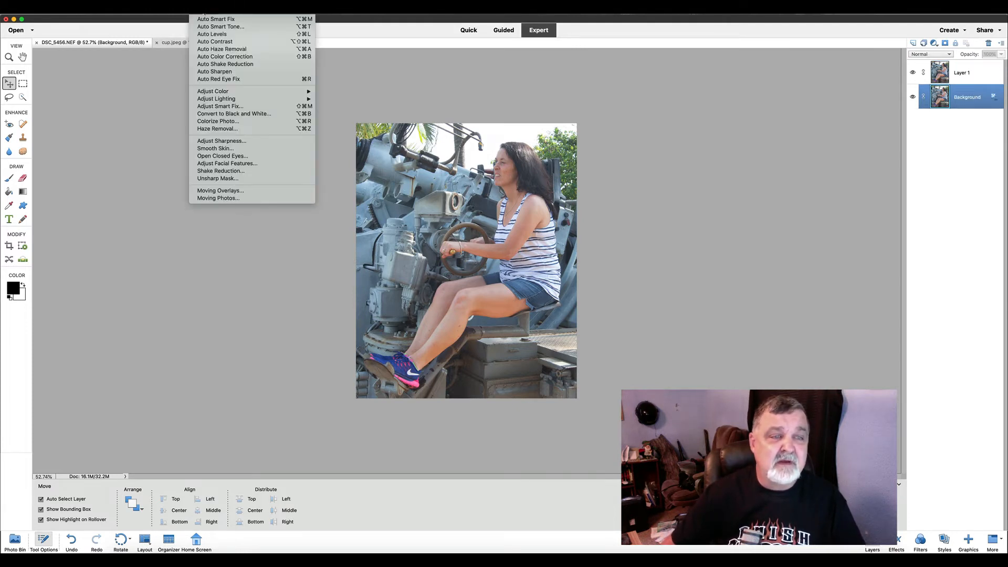
click(230, 191)
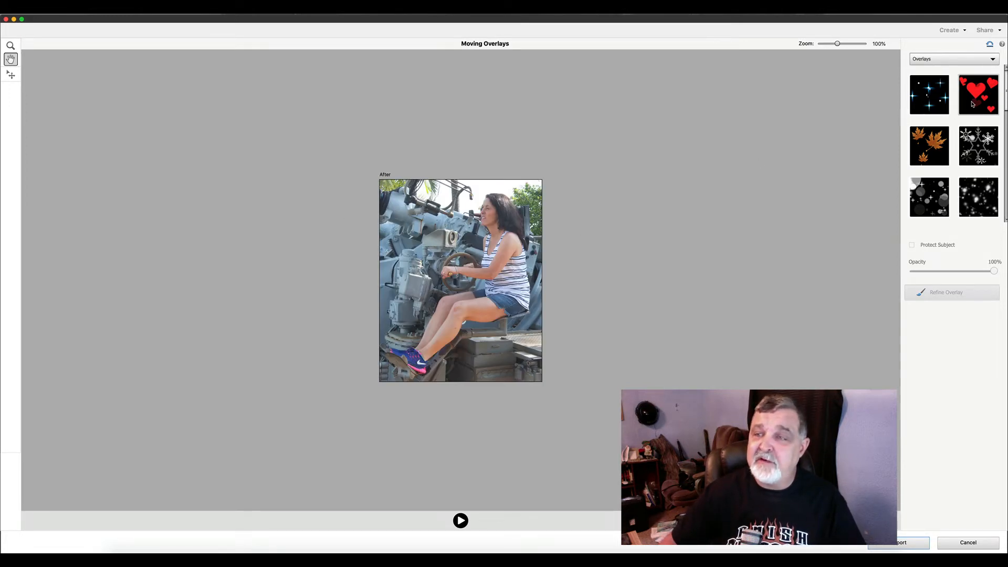
Browse the Graphics and Frames categories of moving effects, and look through more designs in the Overlays category.
click(991, 60)
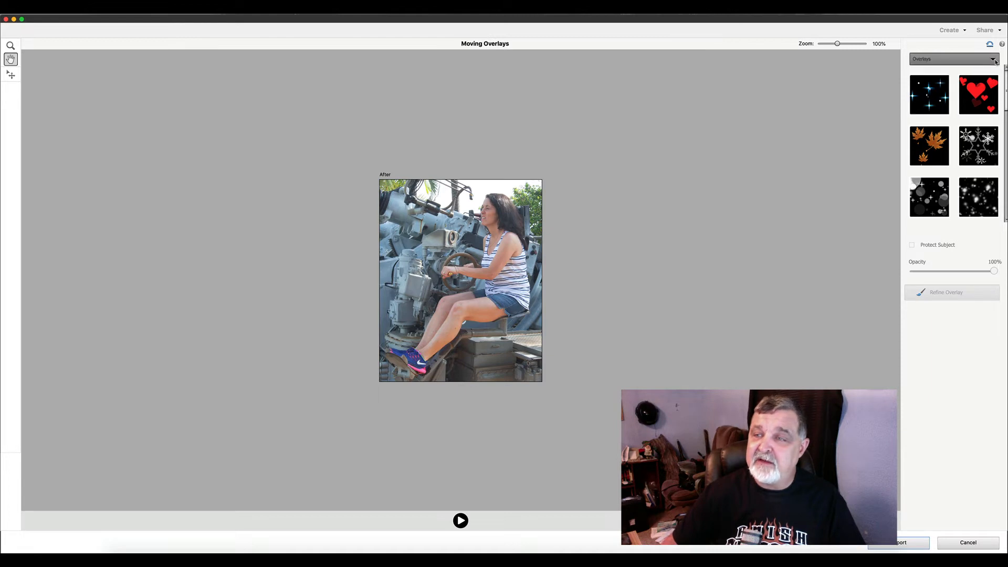
click(979, 77)
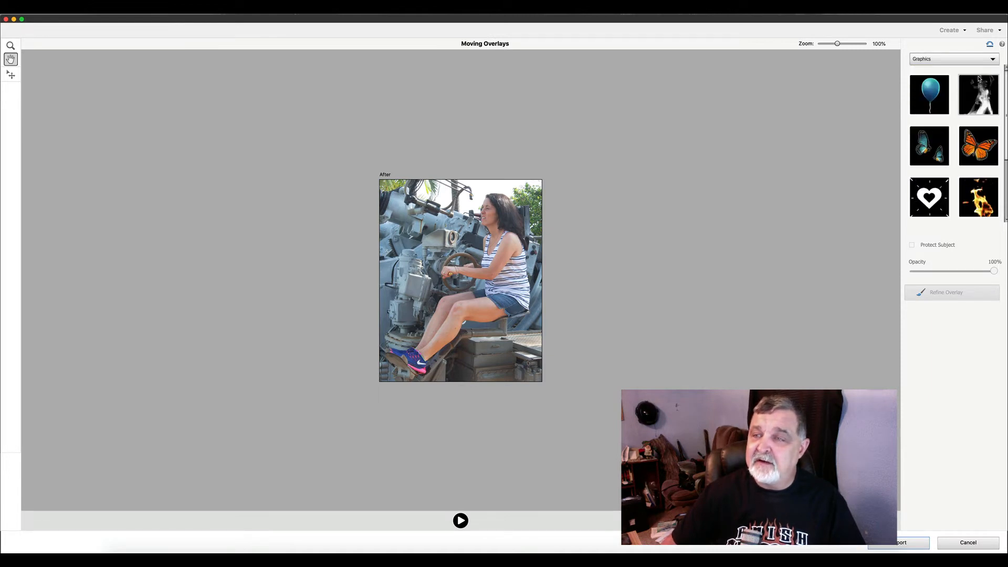
click(992, 60)
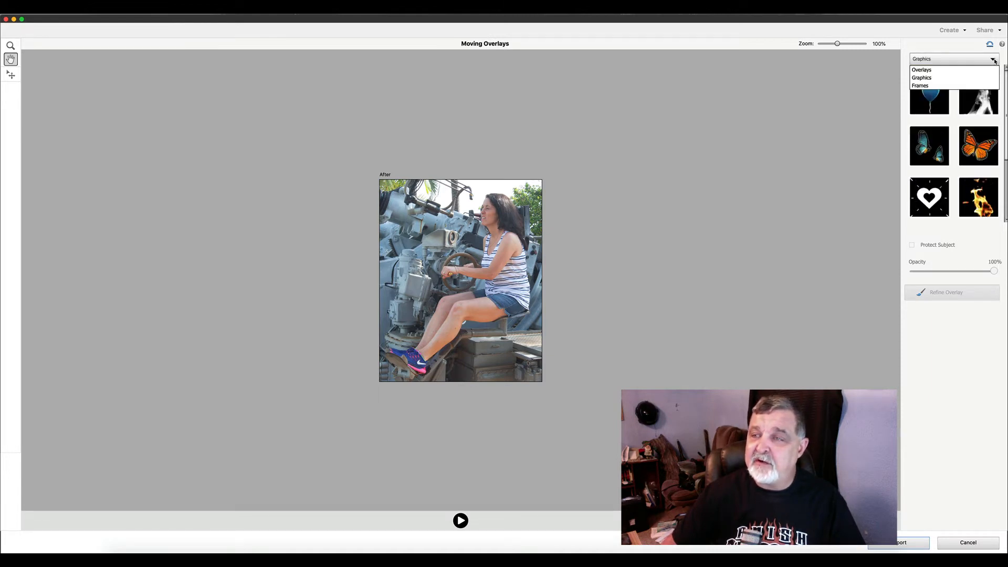
click(985, 84)
click(992, 59)
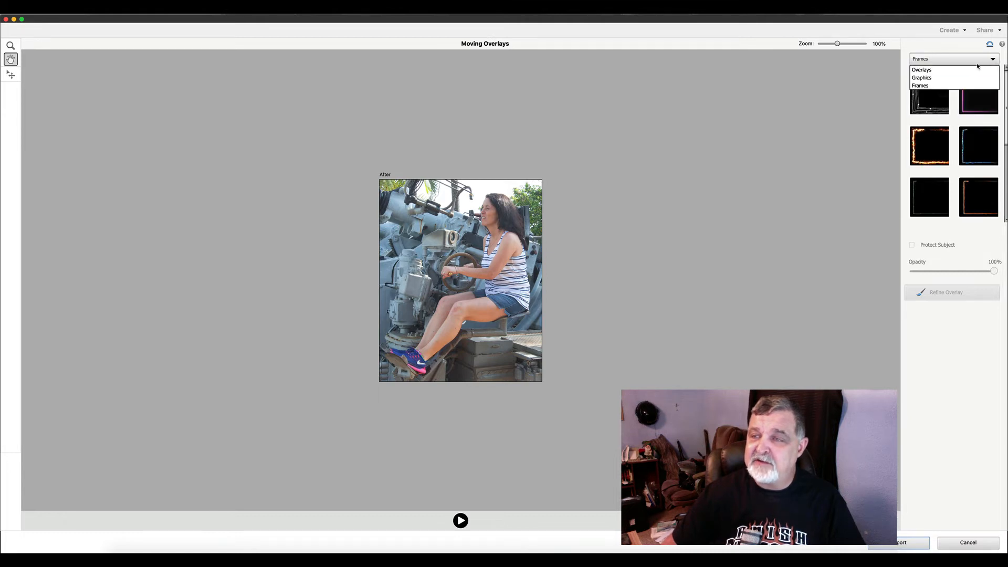
click(972, 68)
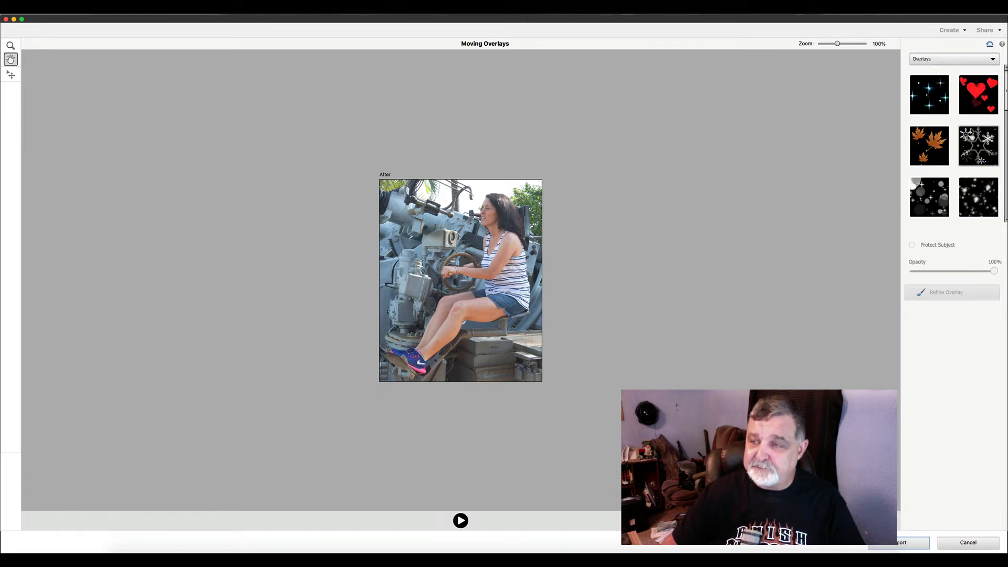
drag(1005, 103, 1006, 210)
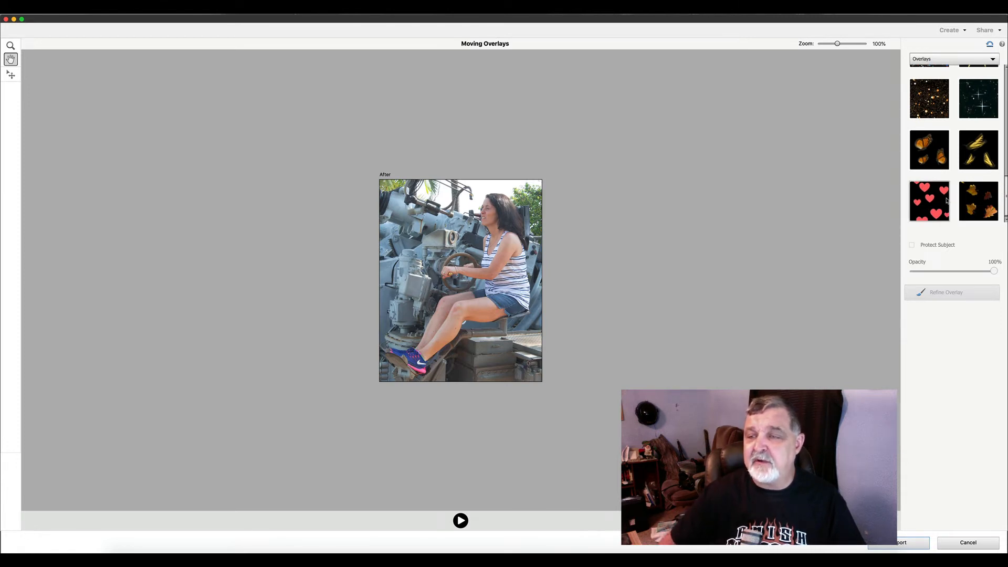
Apply the floating pink hearts overlay to the photo and preview its animation.
click(927, 200)
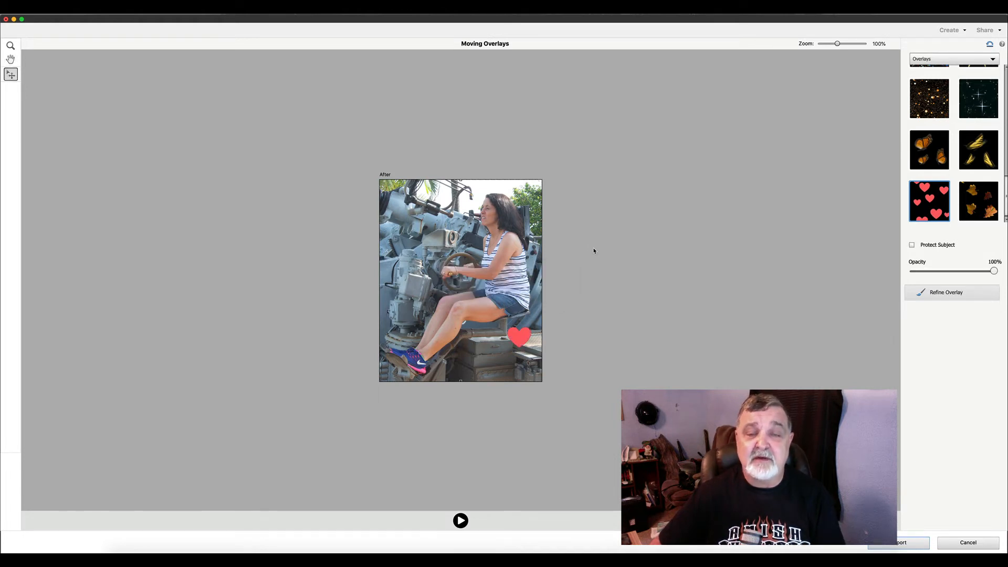
click(460, 520)
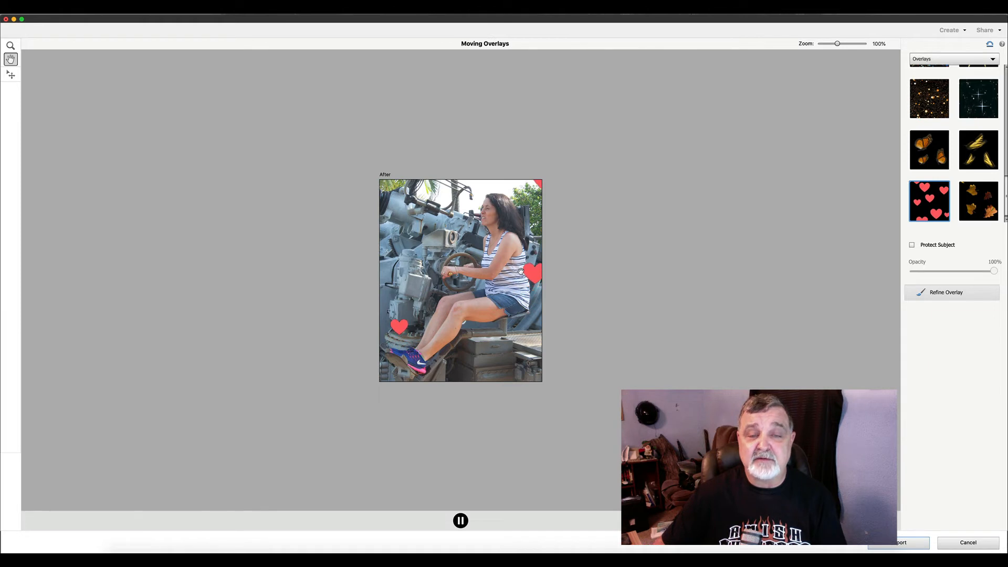
click(460, 520)
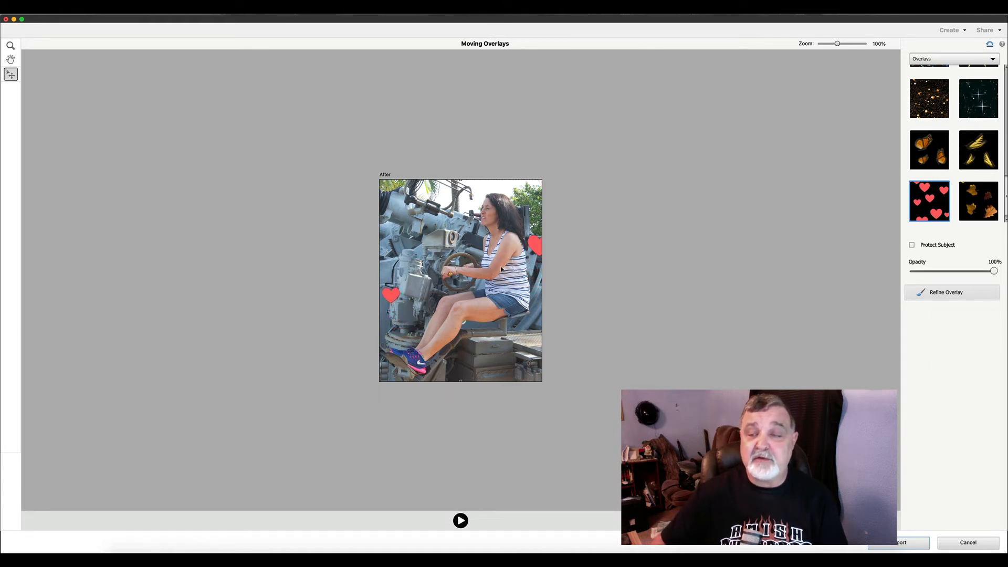
Turn on Protect Subject for the hearts overlay and preview the animation.
click(939, 294)
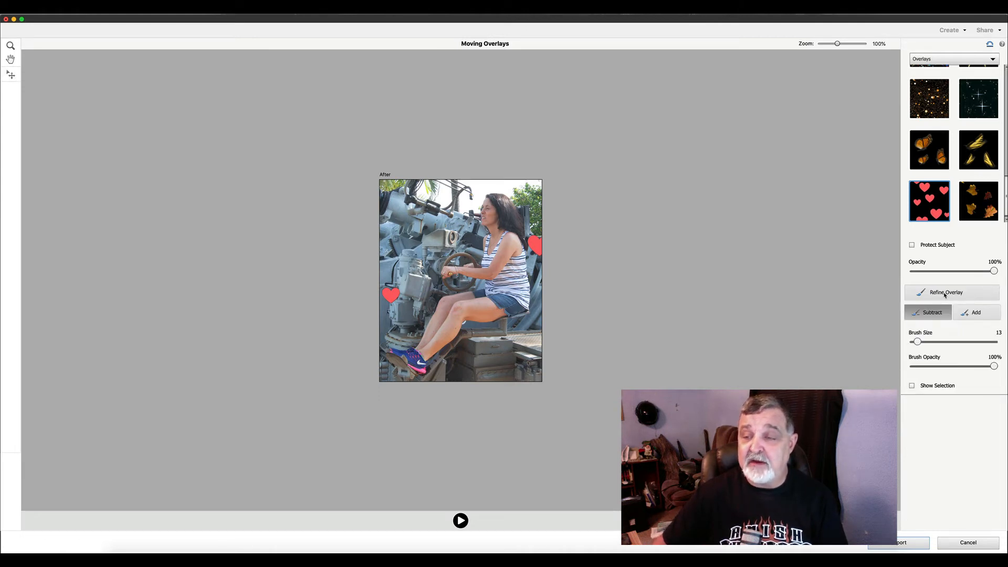
click(912, 245)
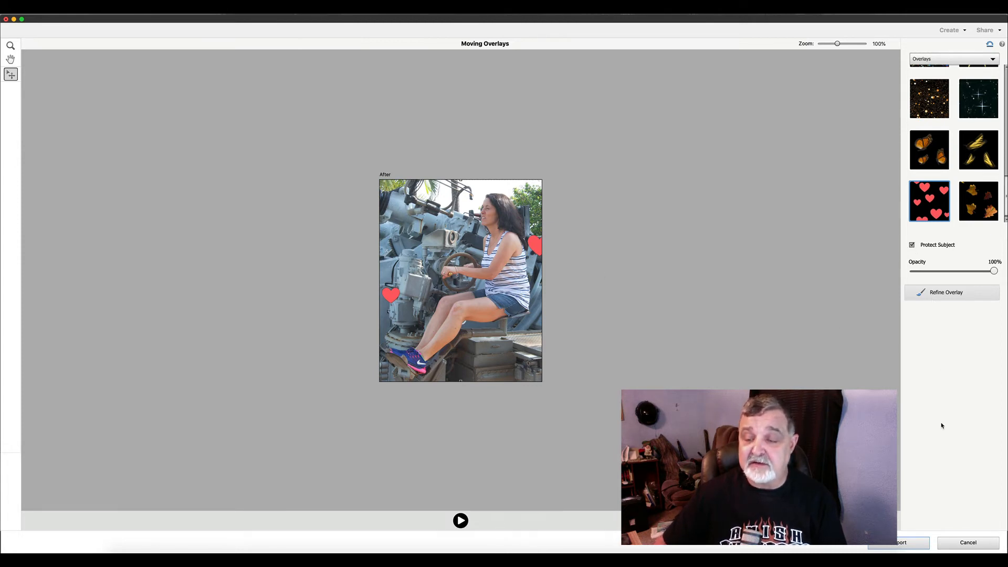
click(461, 520)
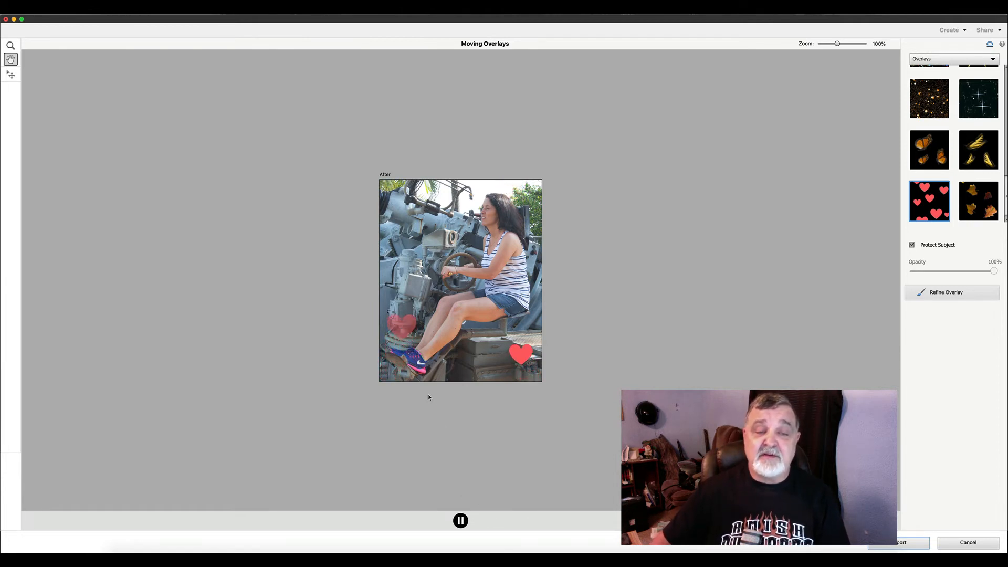
click(460, 521)
Refine the hearts overlay by showing its selection and subtracting the woman's hair and shoes with the size 13 brush.
click(938, 293)
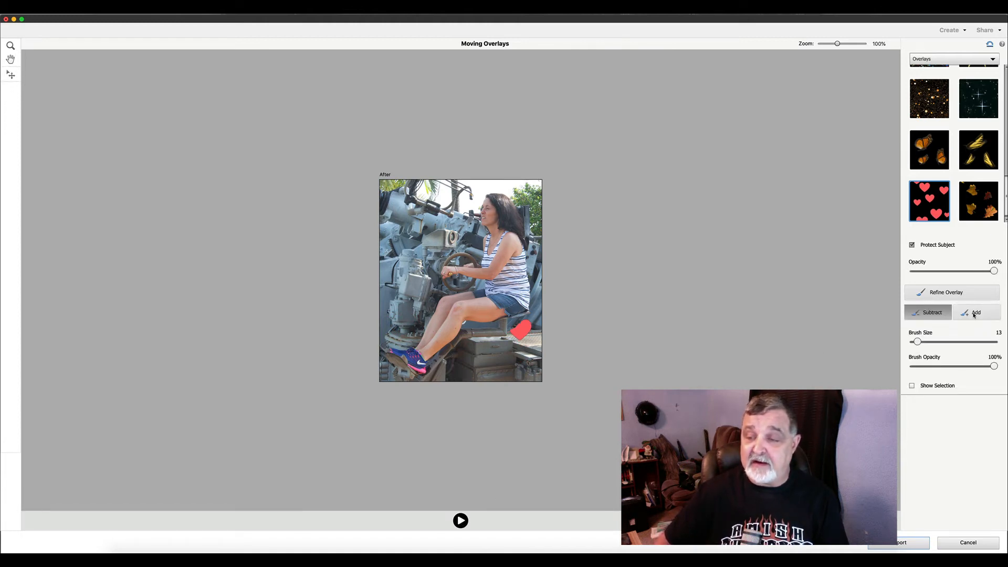
click(973, 314)
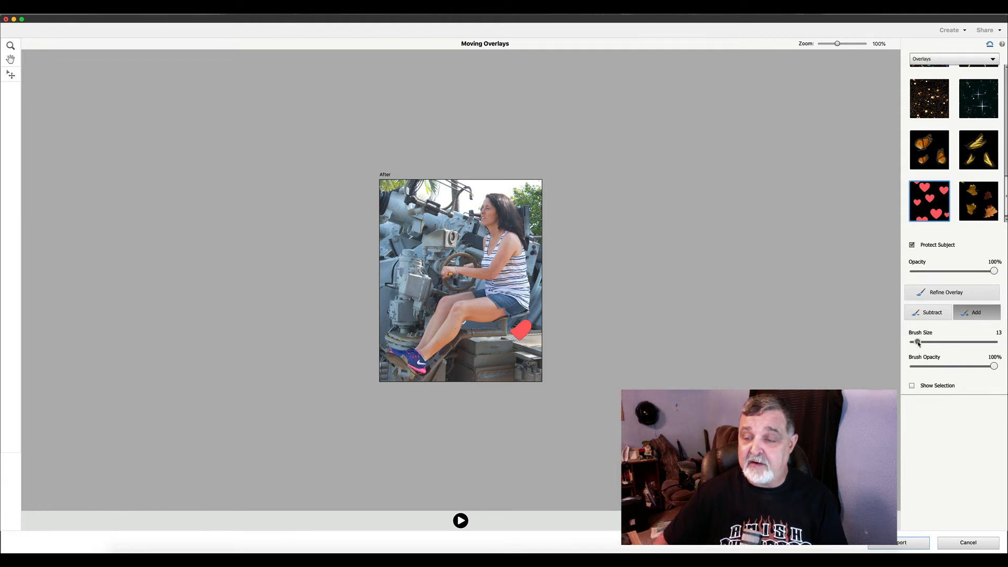
click(911, 386)
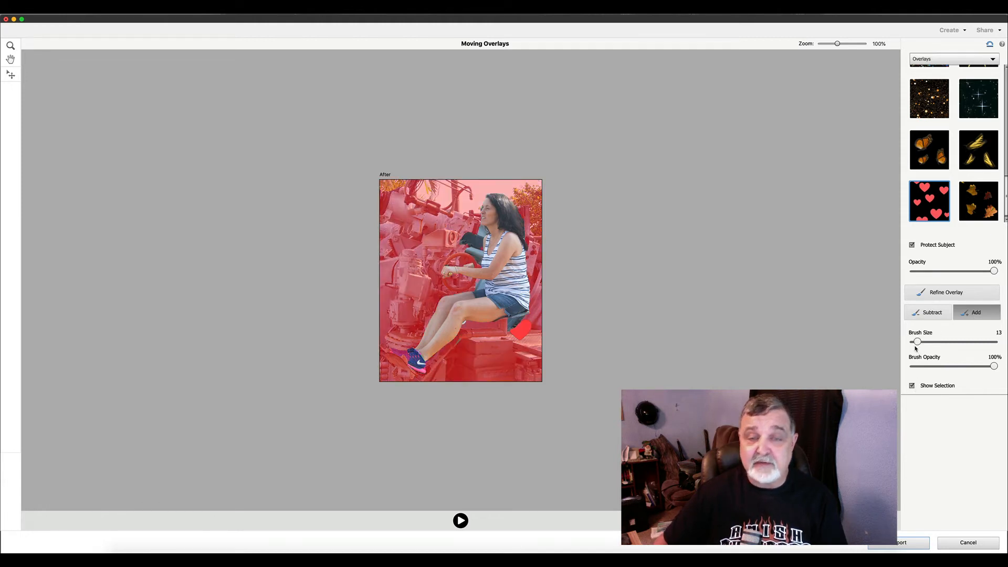
click(927, 314)
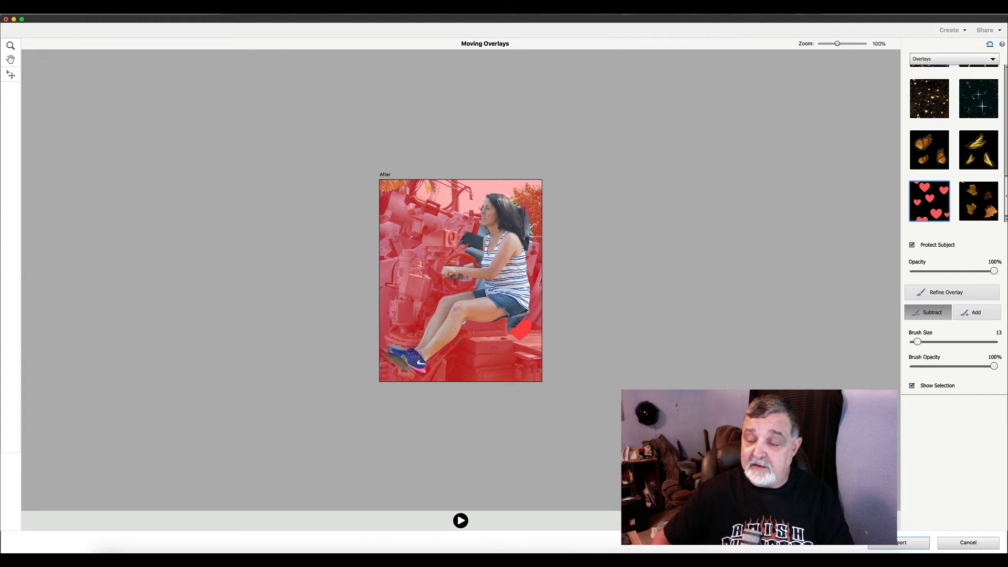
Preview the refined hearts animation and close Moving Overlays without saving the changes.
click(460, 520)
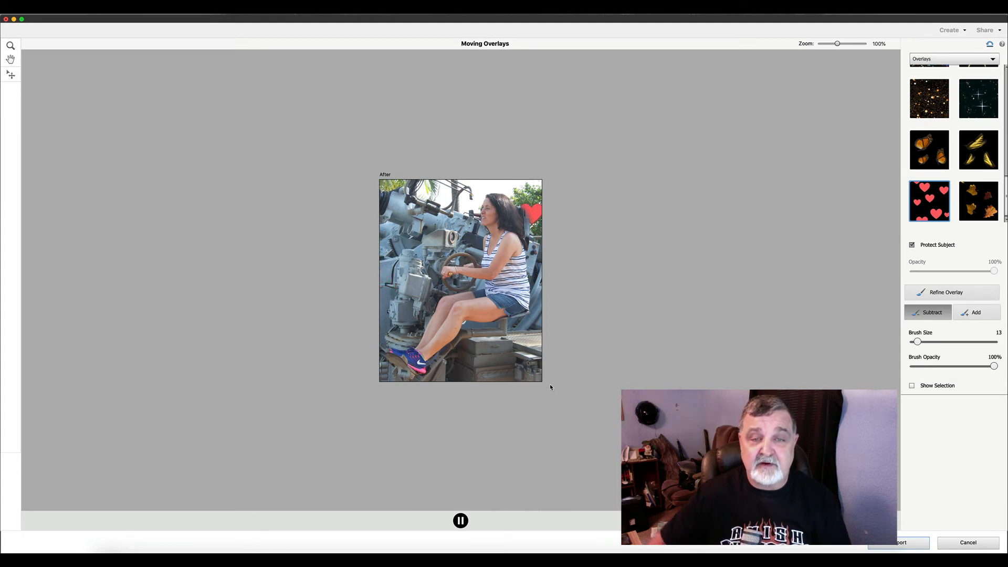
click(460, 520)
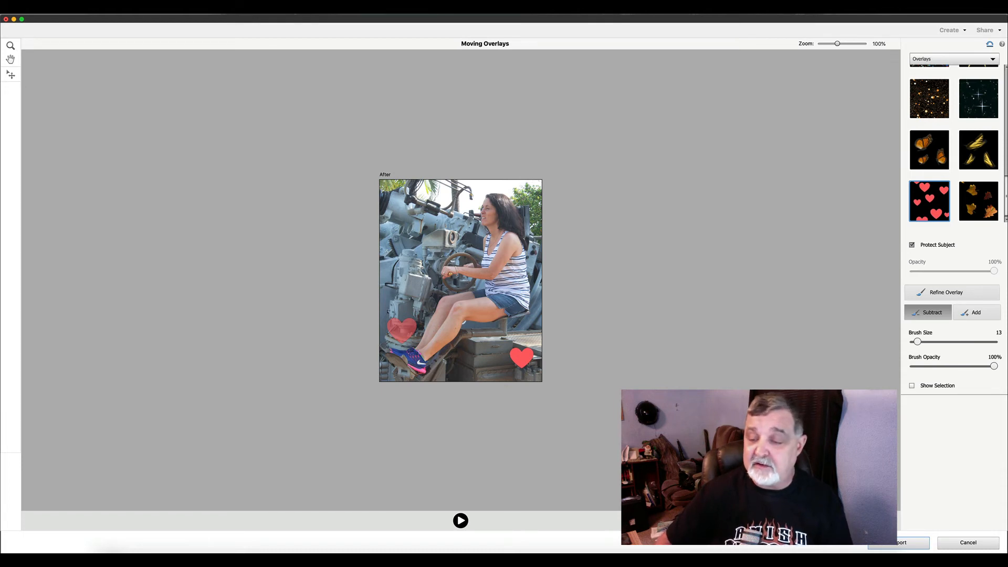
click(965, 543)
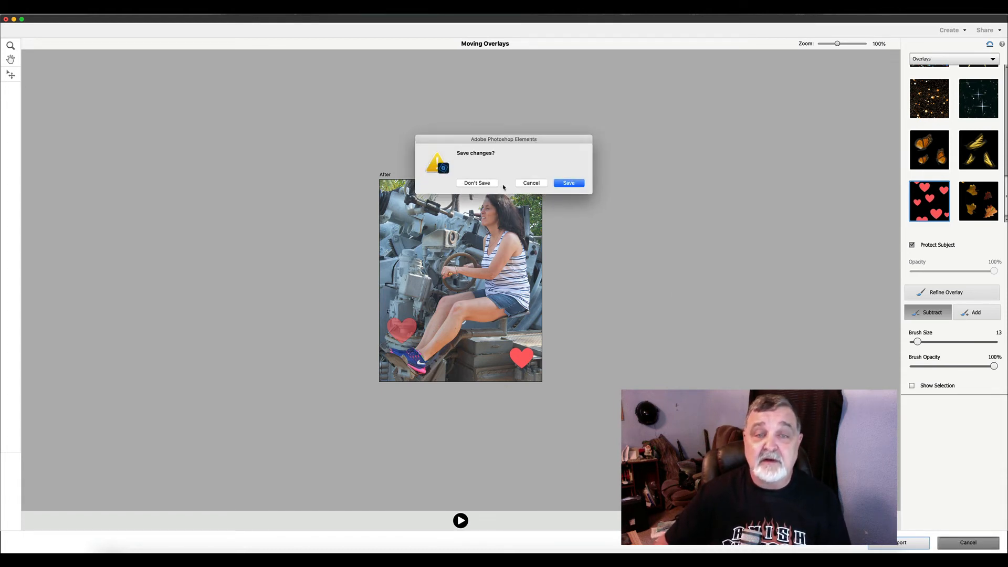
click(477, 183)
Open the cat.jpeg image from the NewFeatures folder.
click(143, 7)
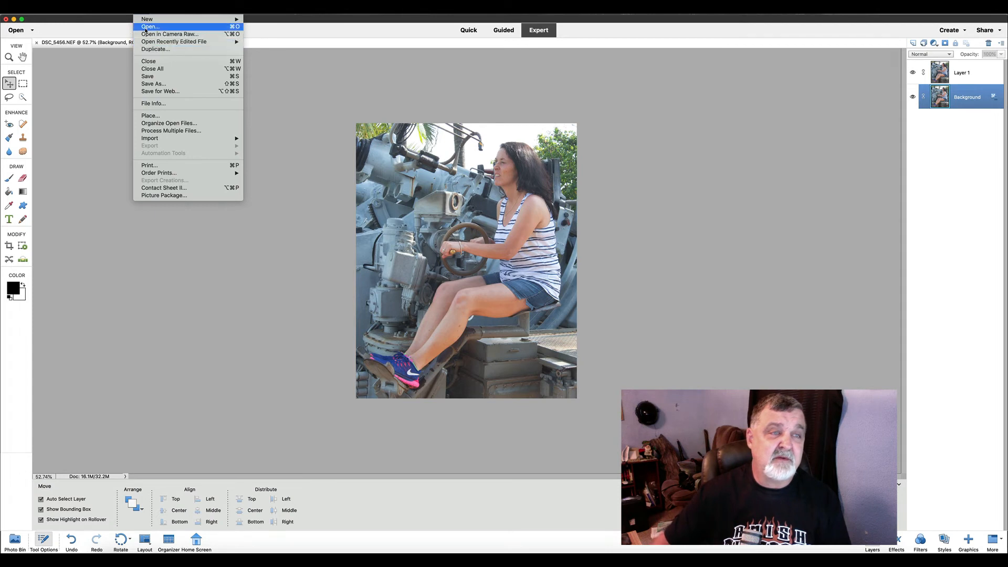
click(149, 27)
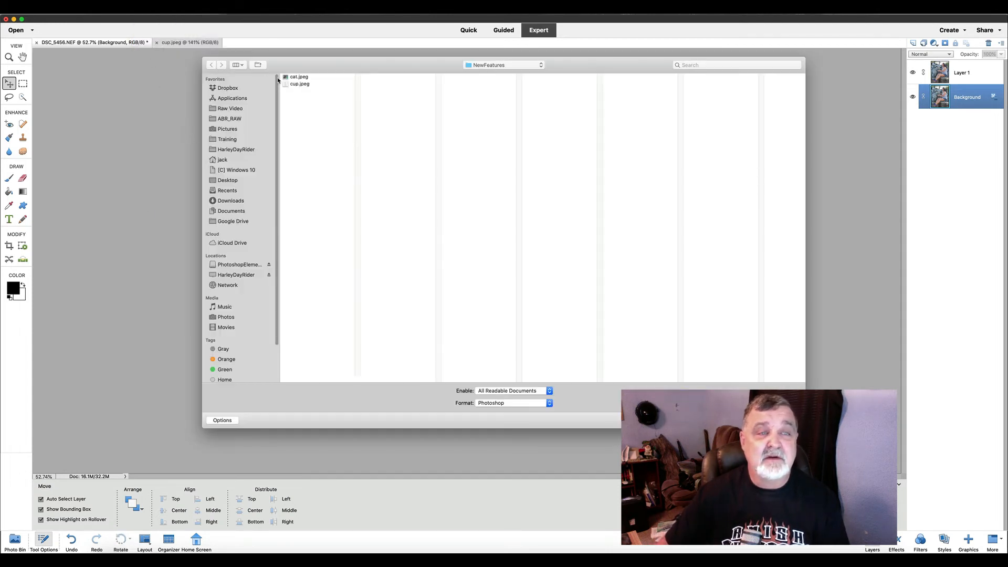
click(290, 79)
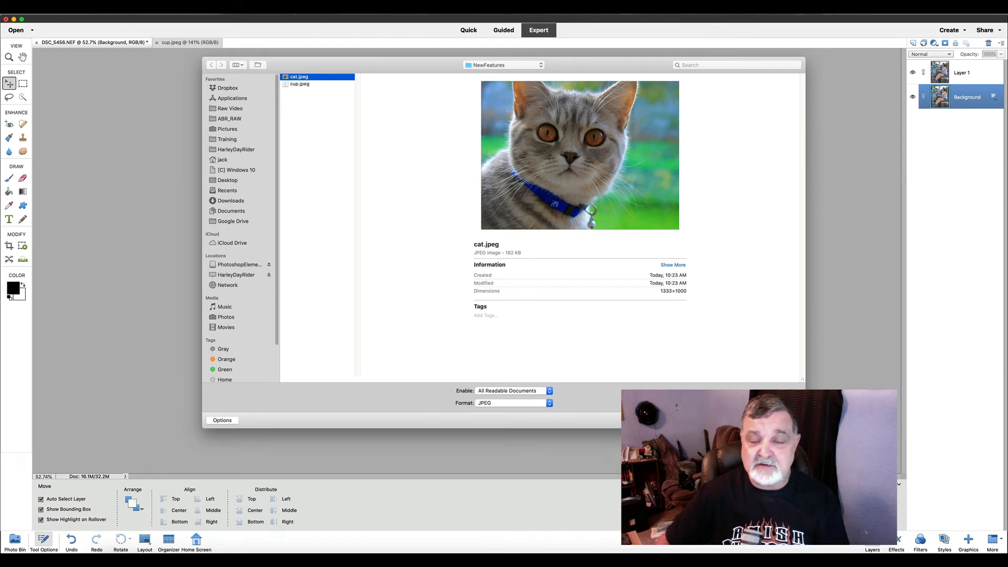
key(Return)
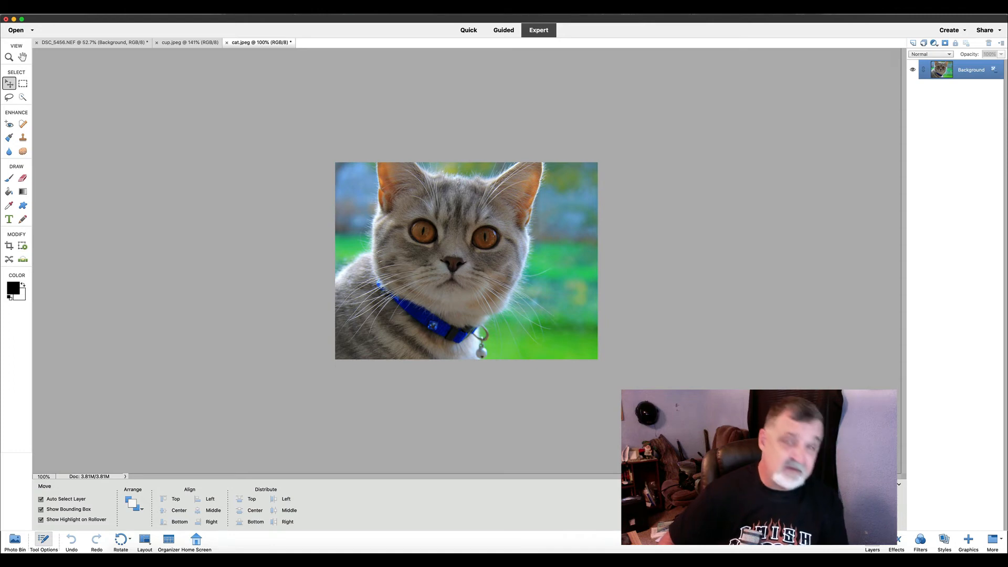
Start the Perfect Pet guided edit on the cat photo and activate Remove Collar & Leash.
click(507, 30)
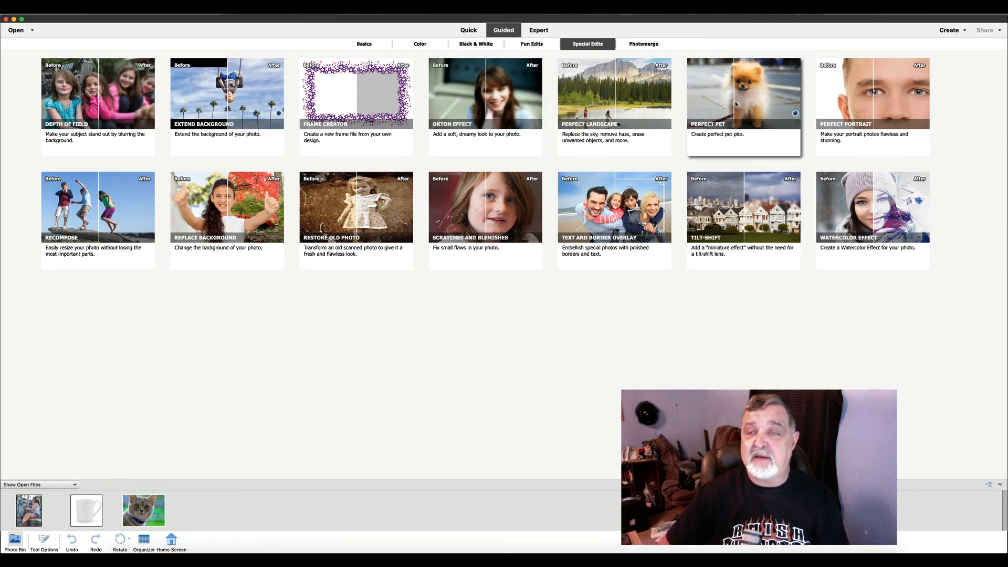
click(708, 100)
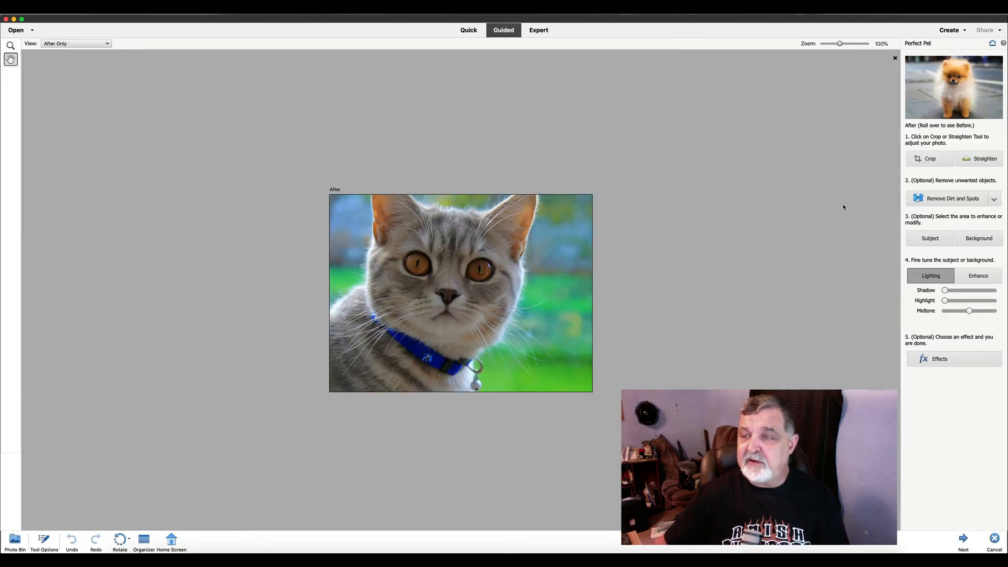
click(993, 199)
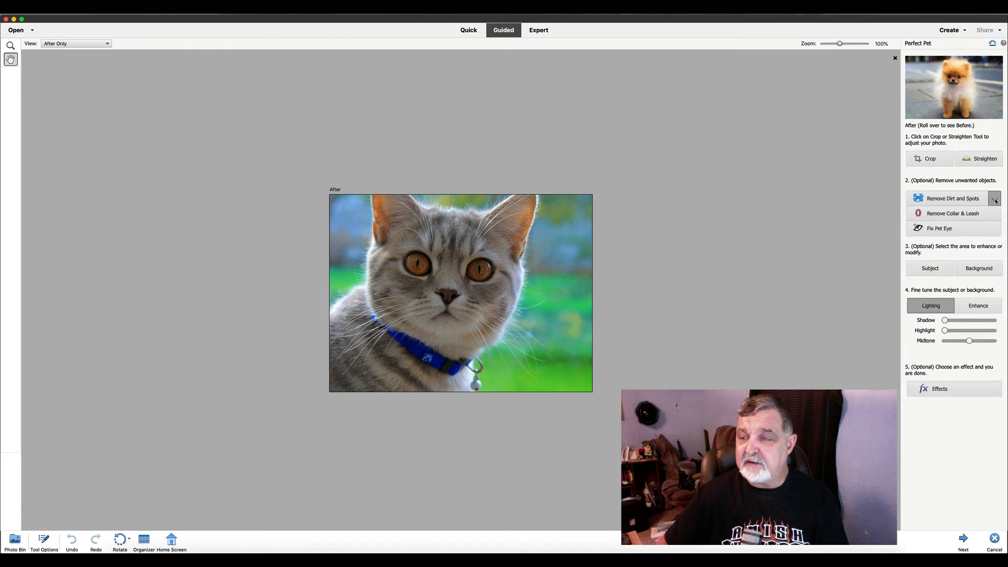
click(953, 214)
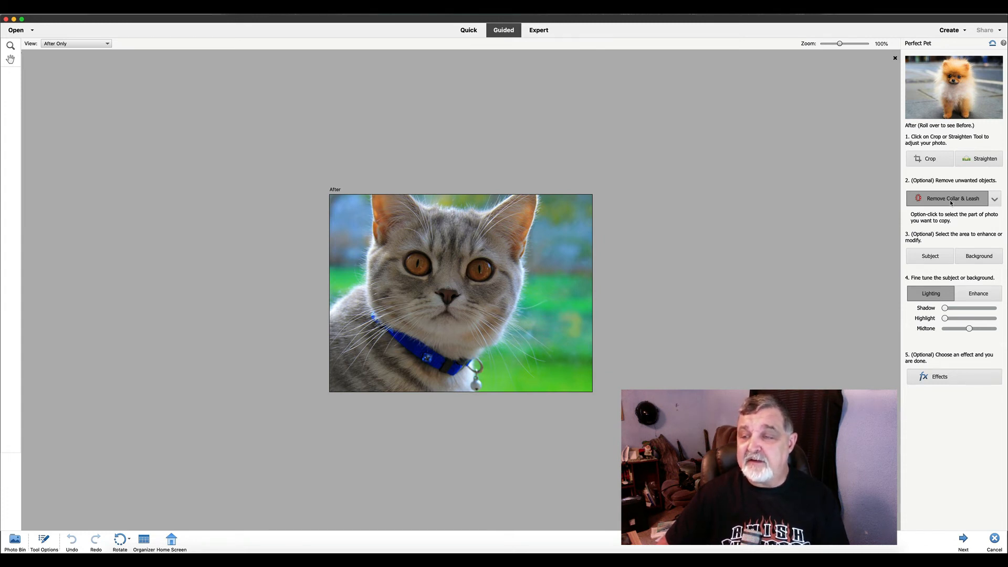
click(501, 160)
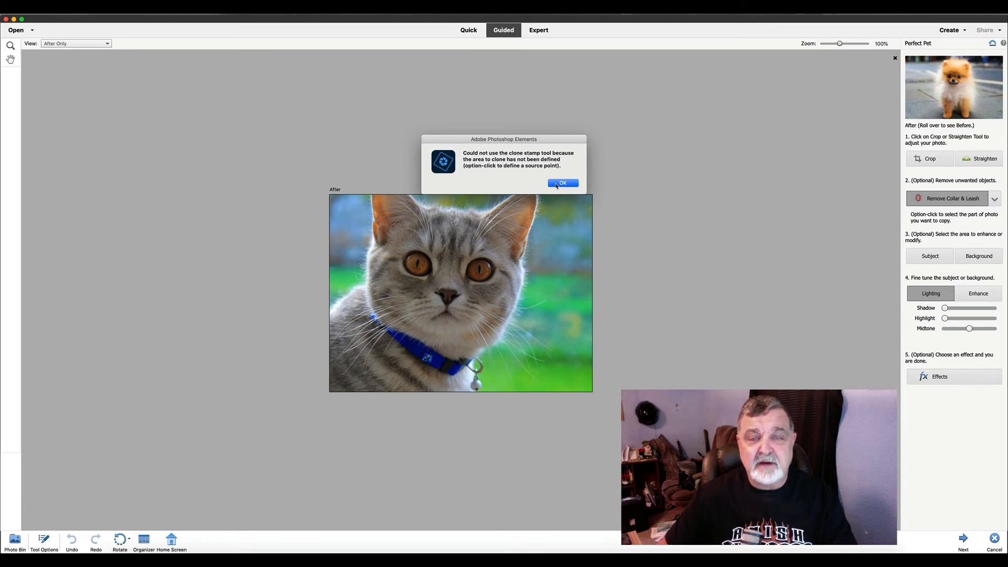
click(562, 183)
Clone nearby fur over the blue collar band, from beneath the cat's chin up to the shoulder beside its cheek.
drag(839, 43, 849, 43)
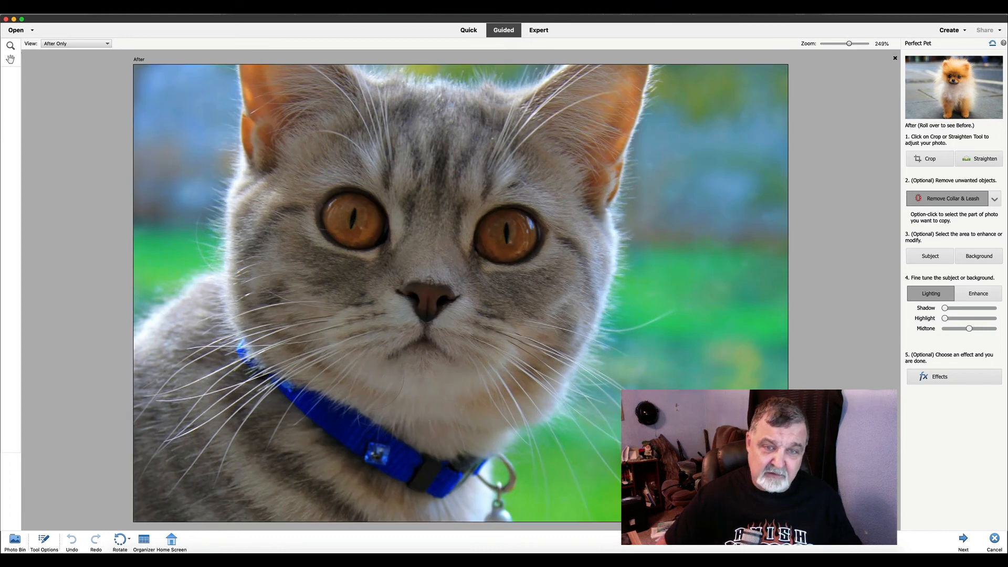
scroll(370, 375, down, 2)
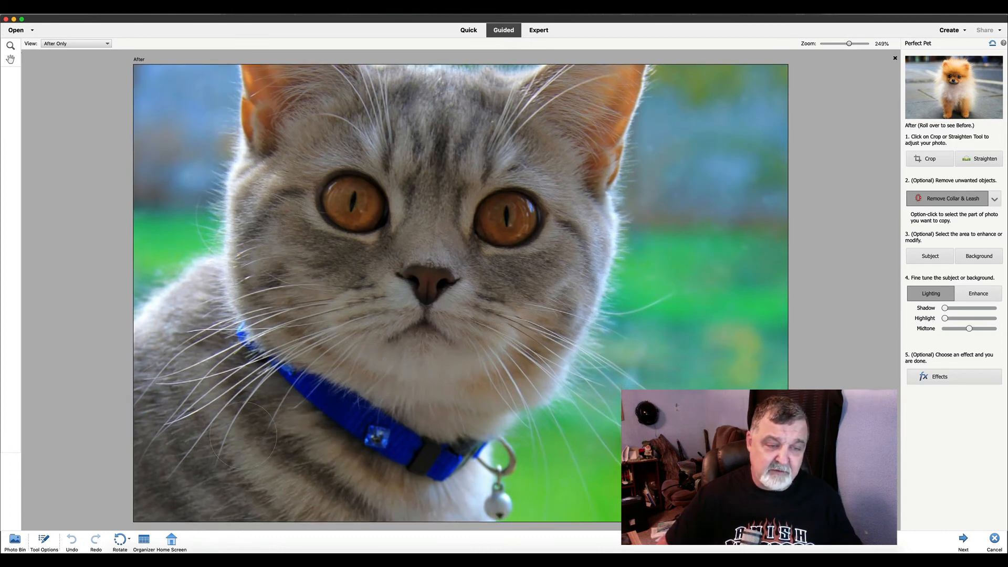
click(320, 393)
drag(320, 393, 392, 443)
click(283, 376)
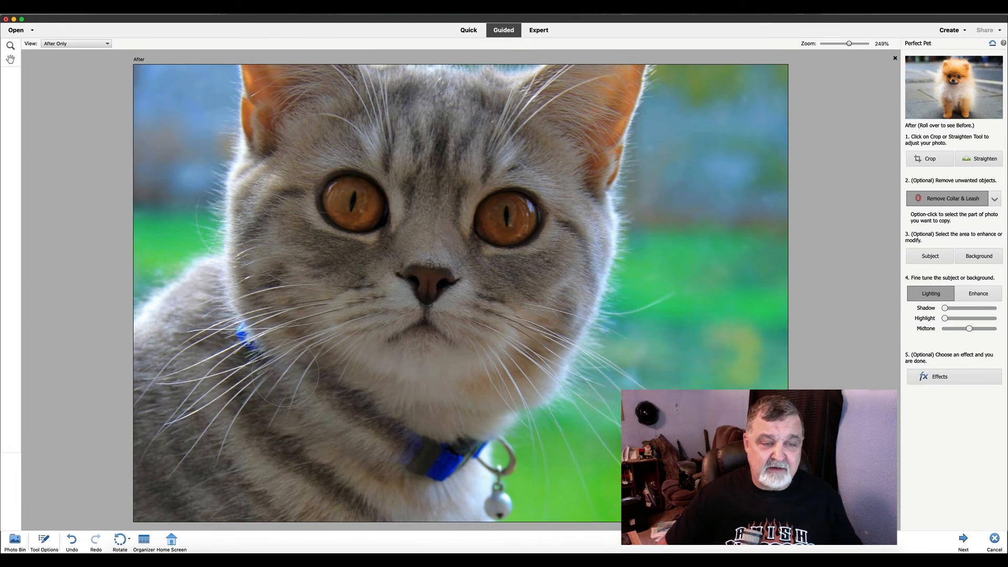
drag(281, 373, 255, 338)
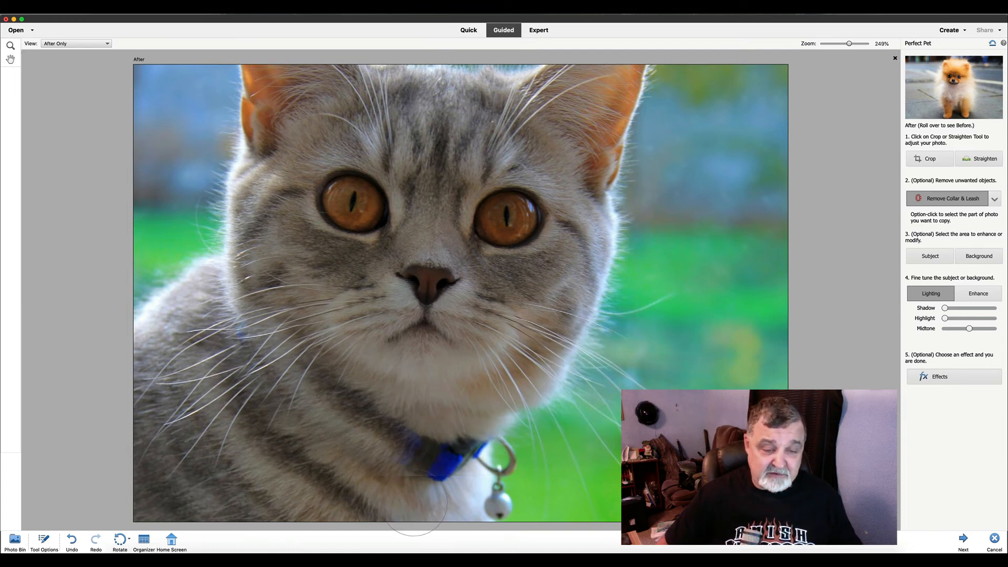
Clone away the remaining collar buckle, metal ring and bell on the cat's chest using surrounding fur and green background.
click(442, 490)
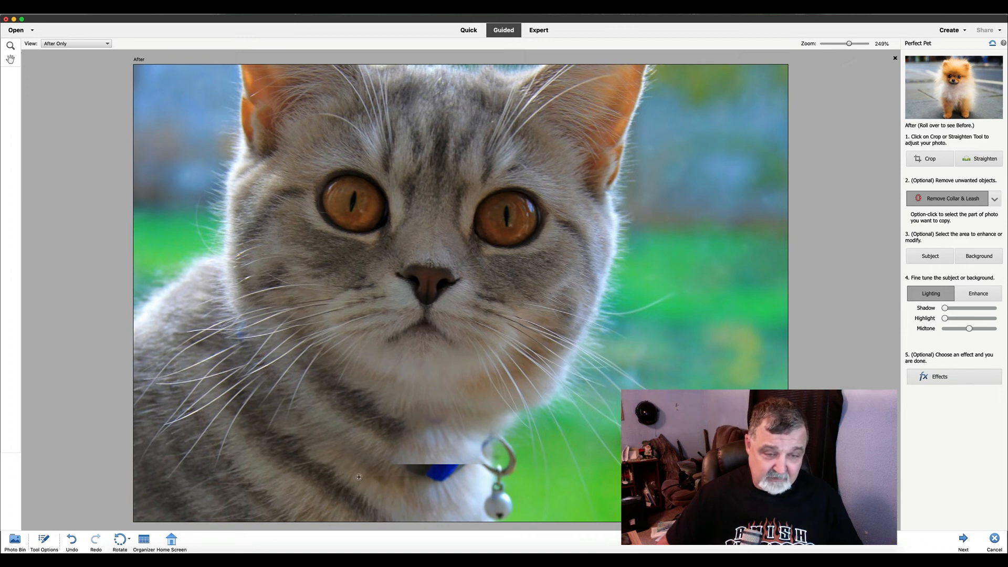
click(407, 475)
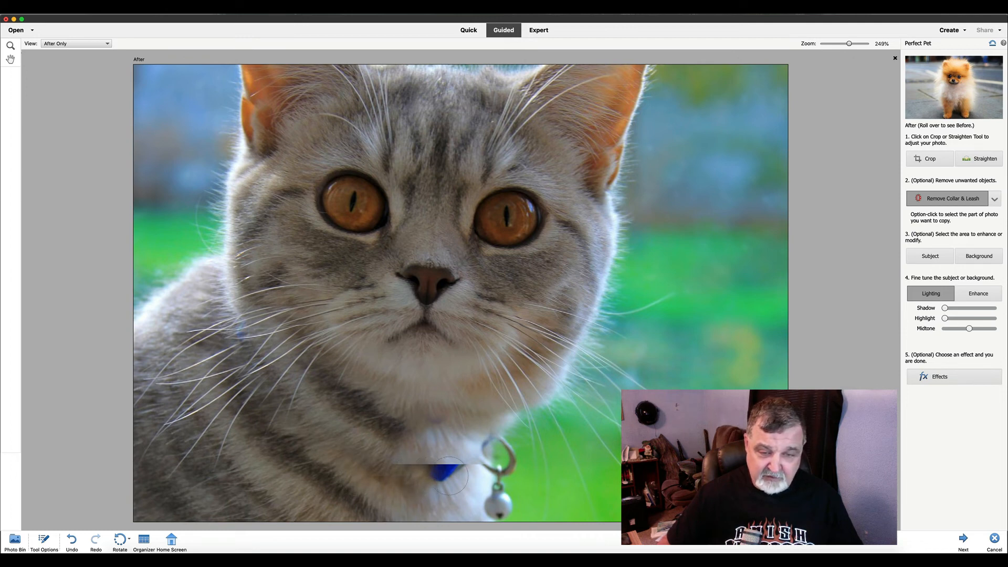
mouse_move(446, 472)
mouse_down()
mouse_move(494, 444)
mouse_move(526, 478)
mouse_move(507, 454)
mouse_move(503, 497)
mouse_up()
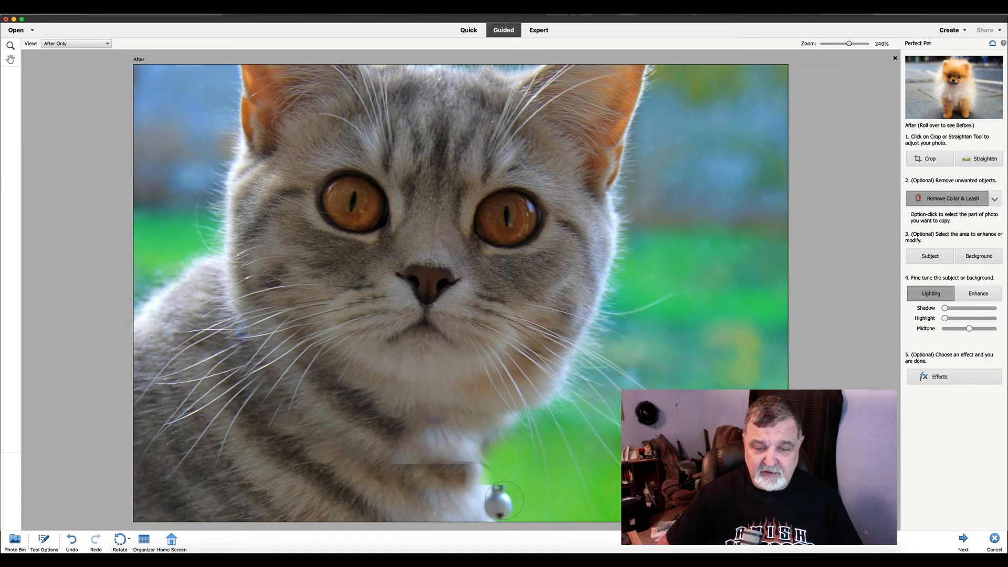
drag(503, 500, 496, 512)
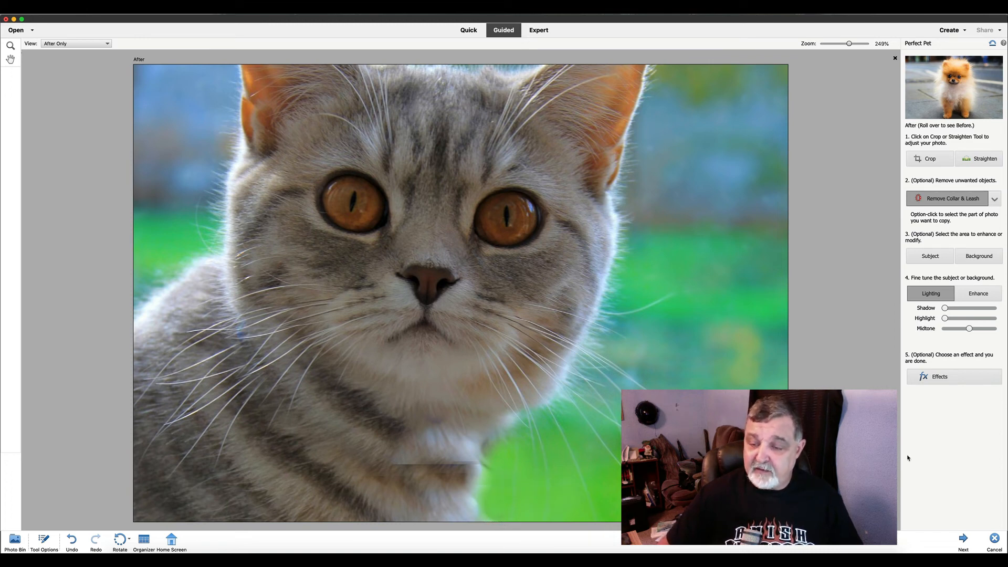
Finish the Perfect Pet guided edit and continue editing the cat photo in Expert mode.
click(963, 538)
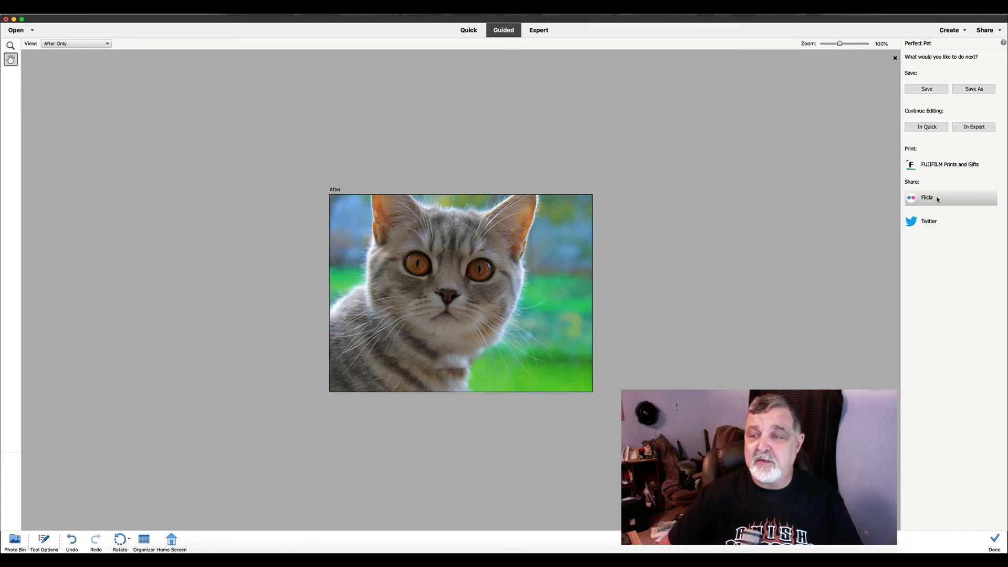
click(972, 127)
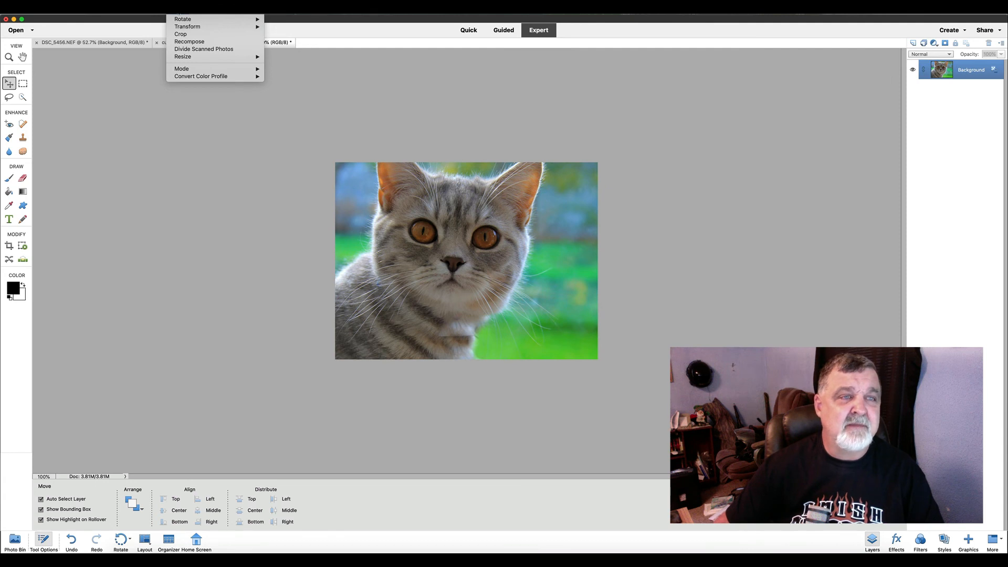
Enlarge the cat photo's canvas to 20.514 inches wide and 16.889 inches high, centred with a white extension color.
mouse_move(183, 57)
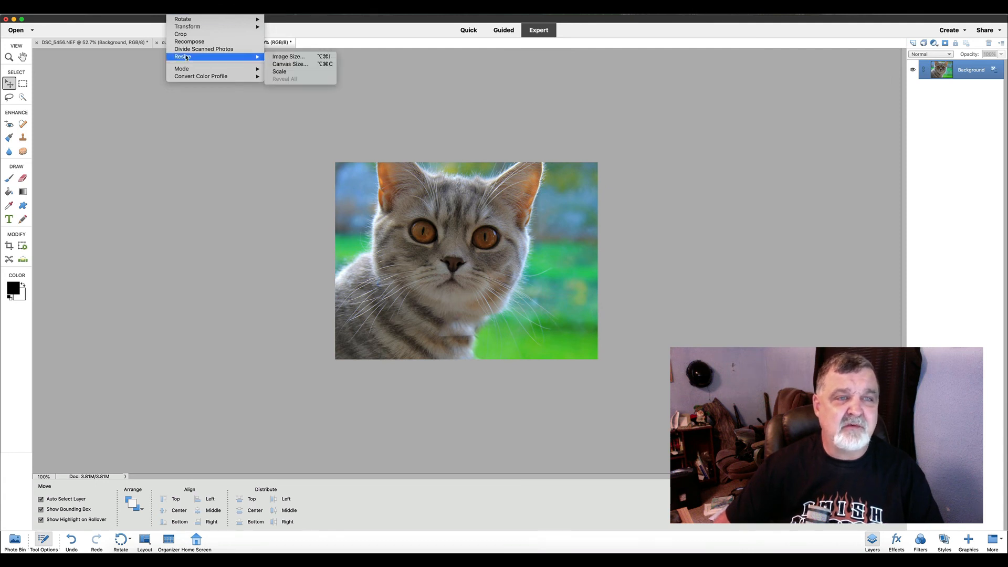
click(297, 64)
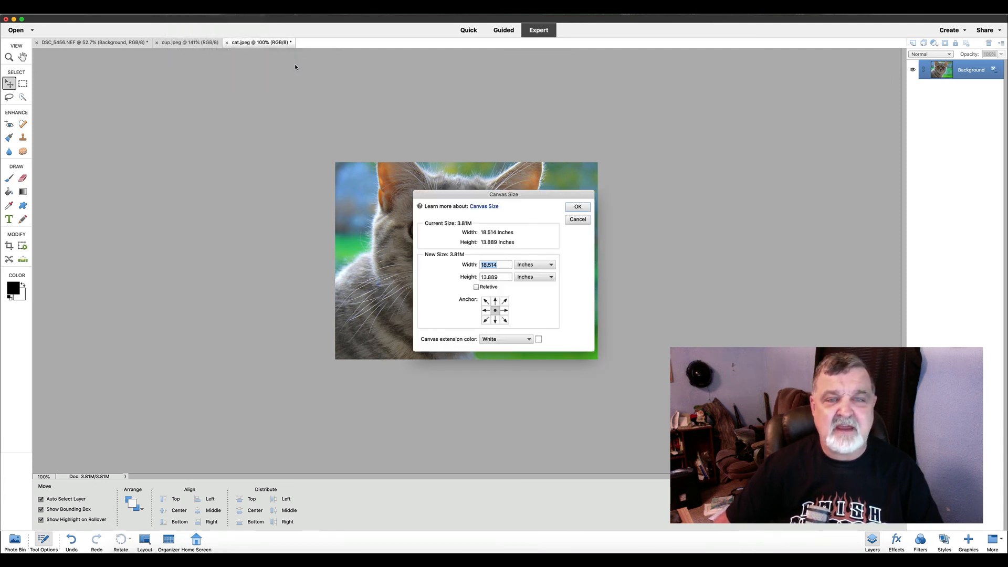
click(487, 265)
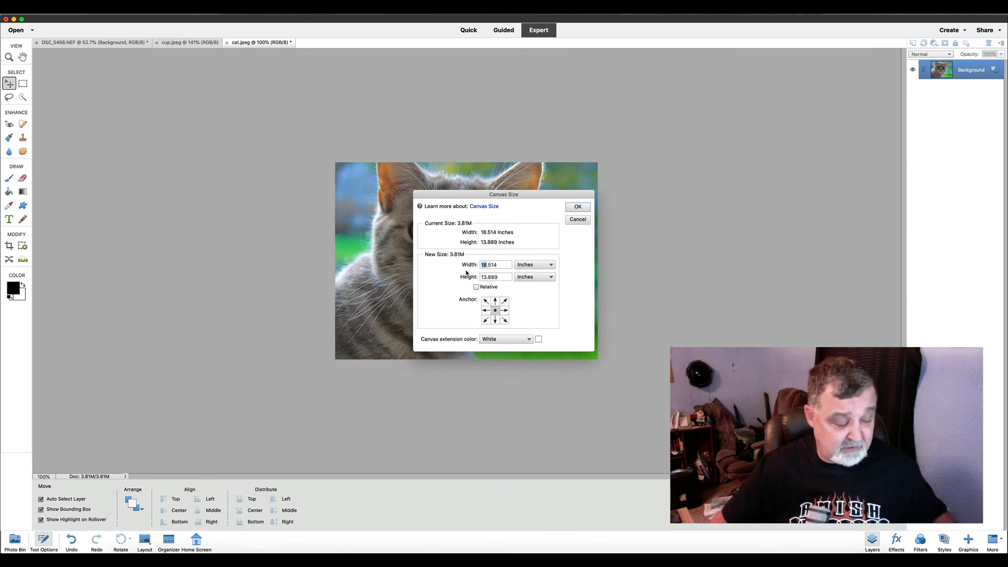
text(20)
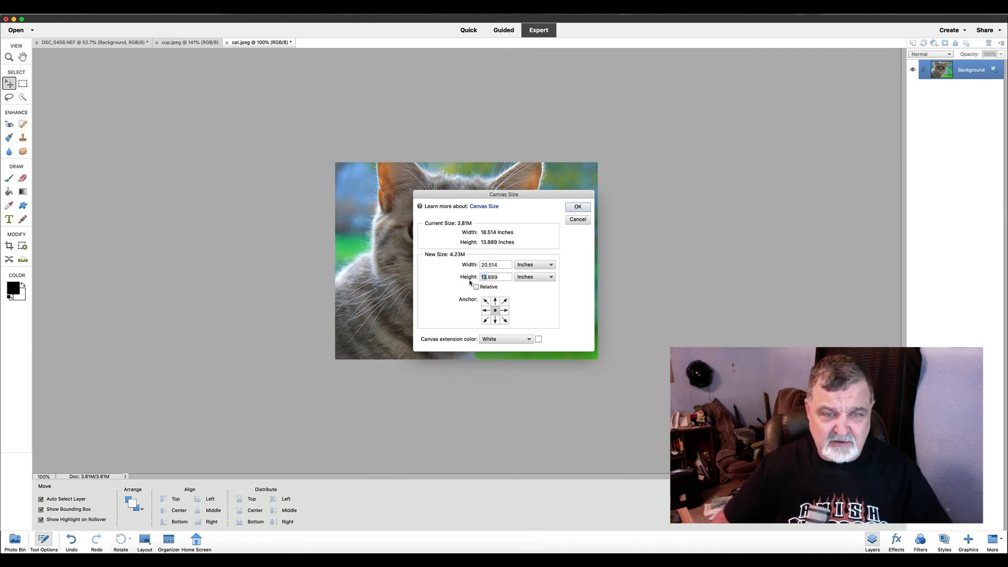
text(16)
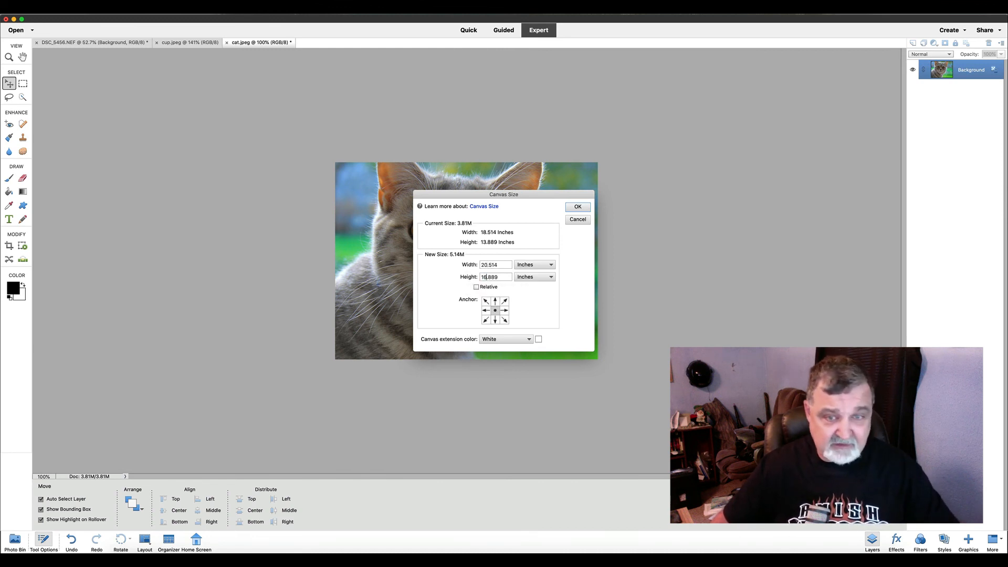
click(577, 208)
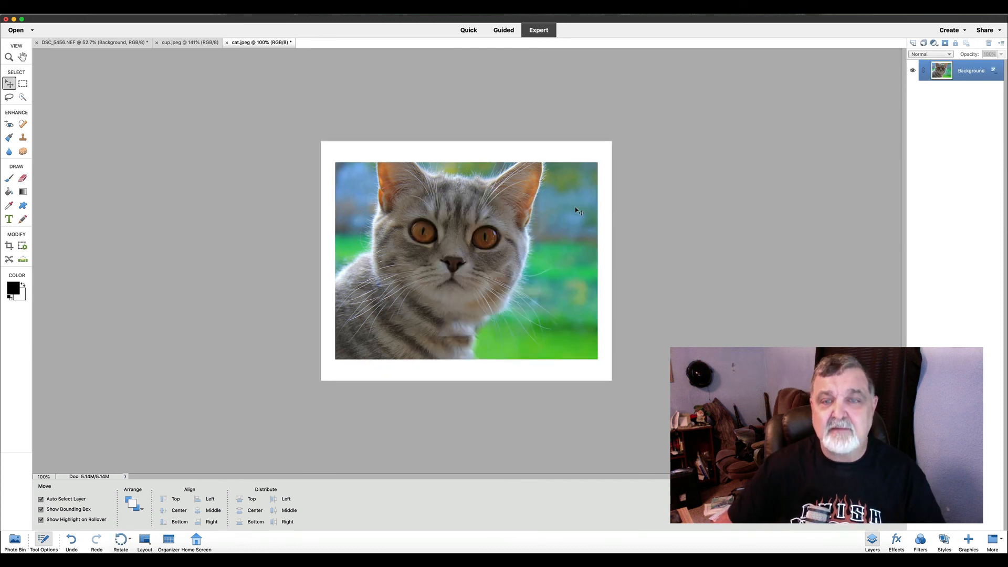